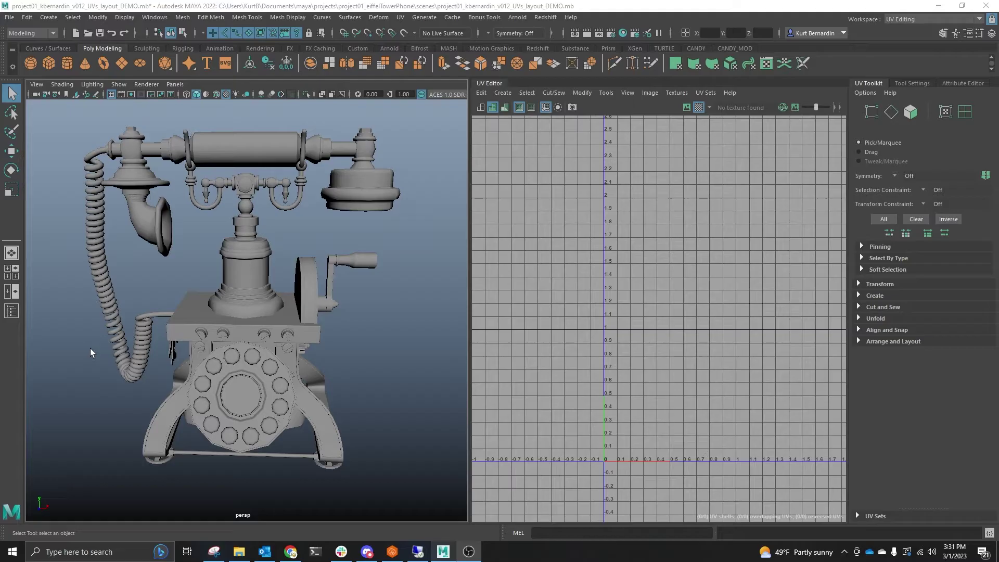
Inspect the UVs of the column, crank wheel, base, dial and legs, then select all 71 parts
left_click(246, 257)
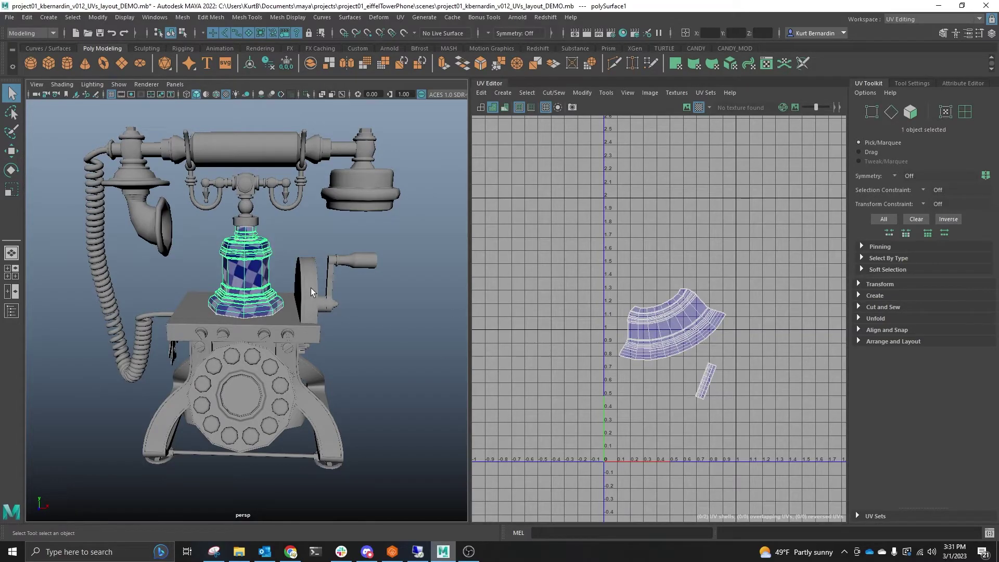
left_click(307, 295)
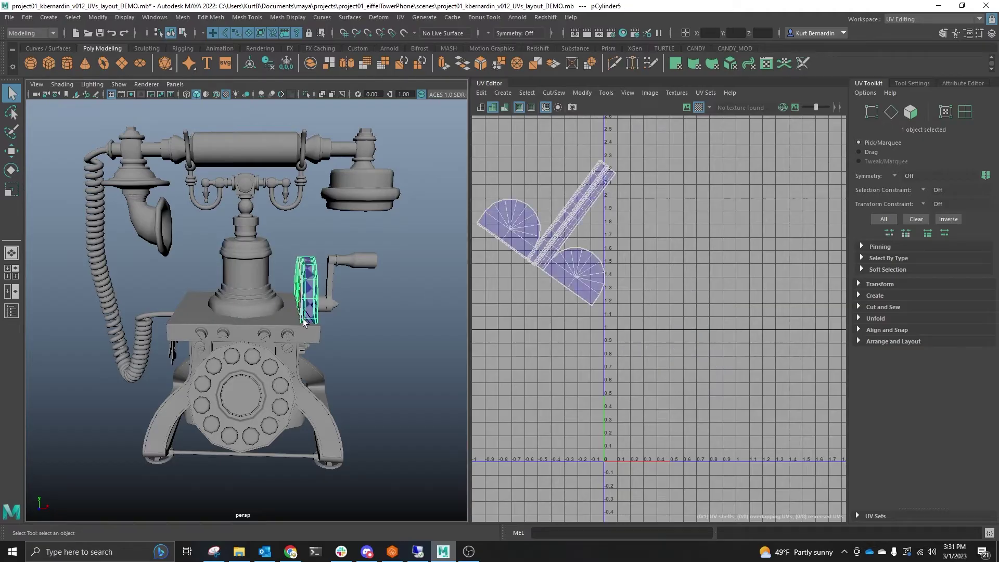
left_click(306, 335)
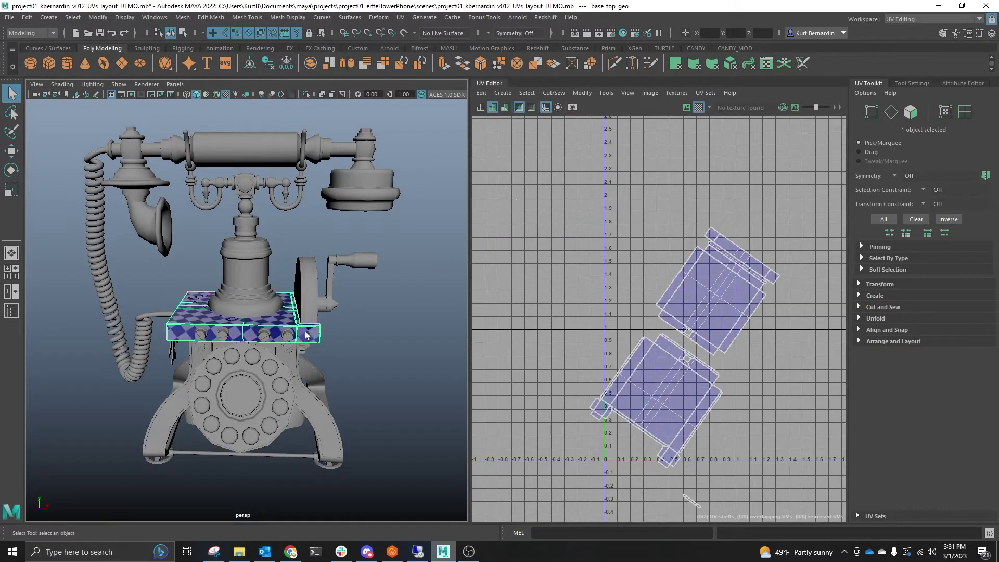
left_click(249, 390)
scroll(622, 342, "down", 2)
scroll(622, 342, "down", 2)
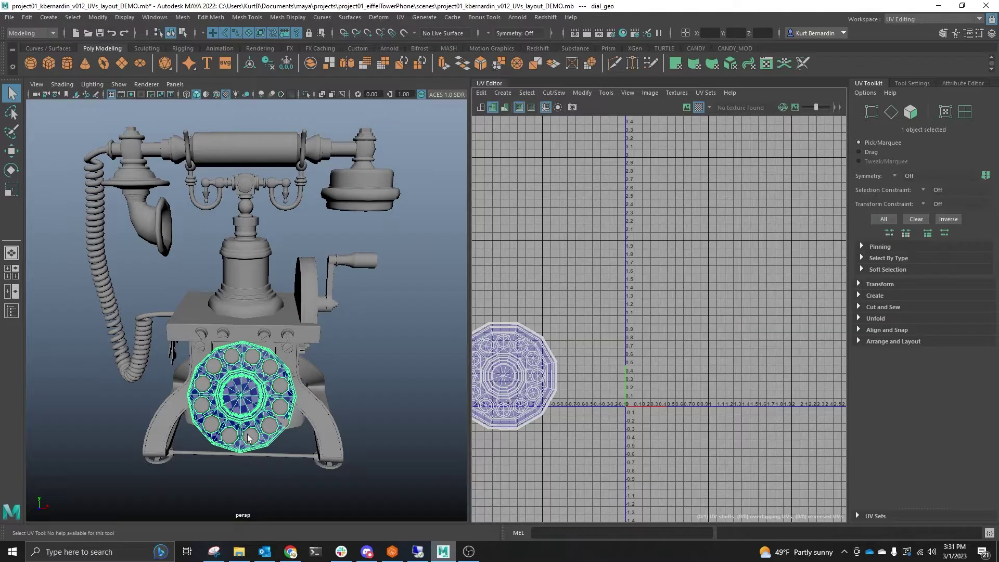
left_click(317, 414)
left_click(153, 414)
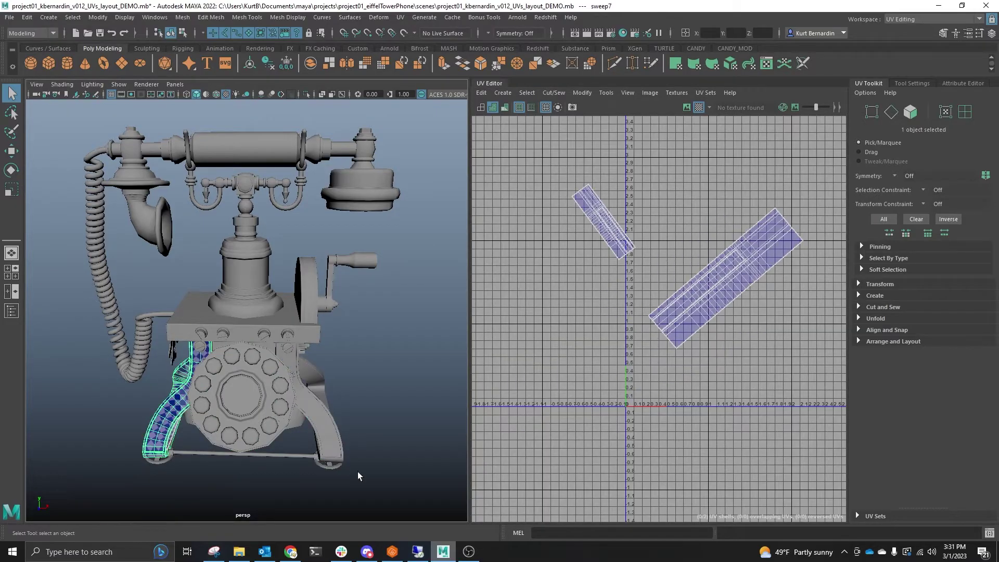
left_click_drag(423, 498, 52, 111)
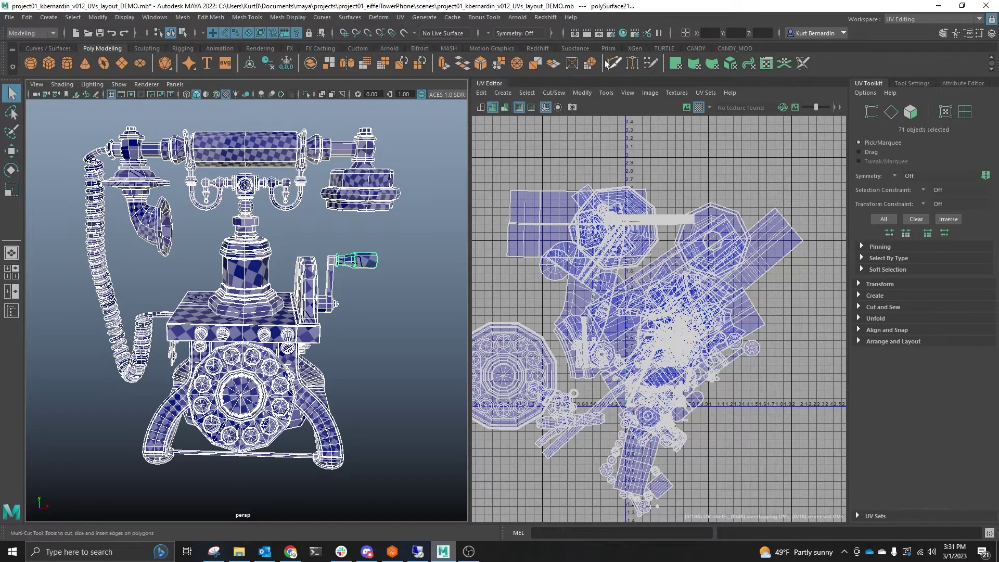
Open the Layout UVs options from the Modify menu and reset them to defaults
left_click(583, 93)
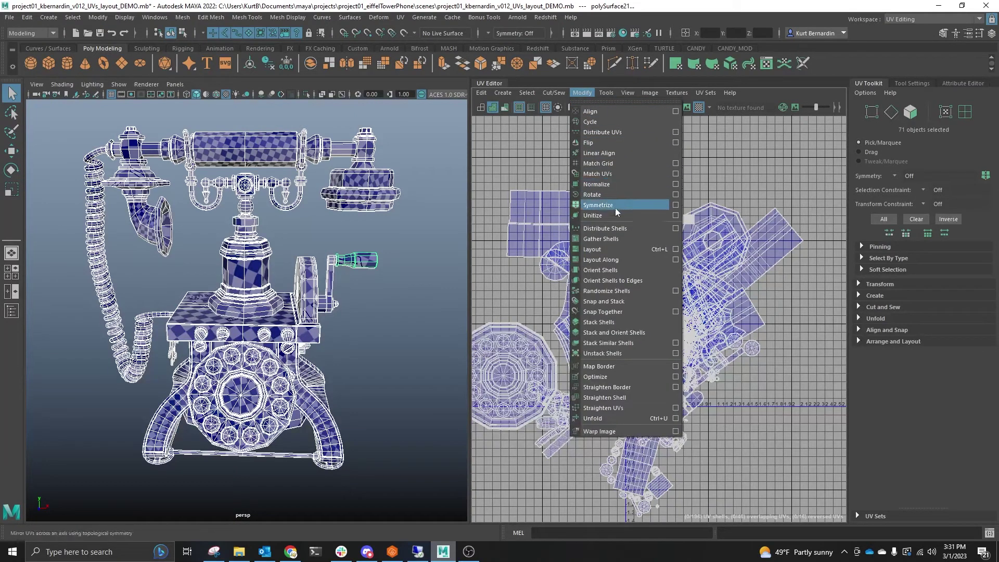
left_click(676, 249)
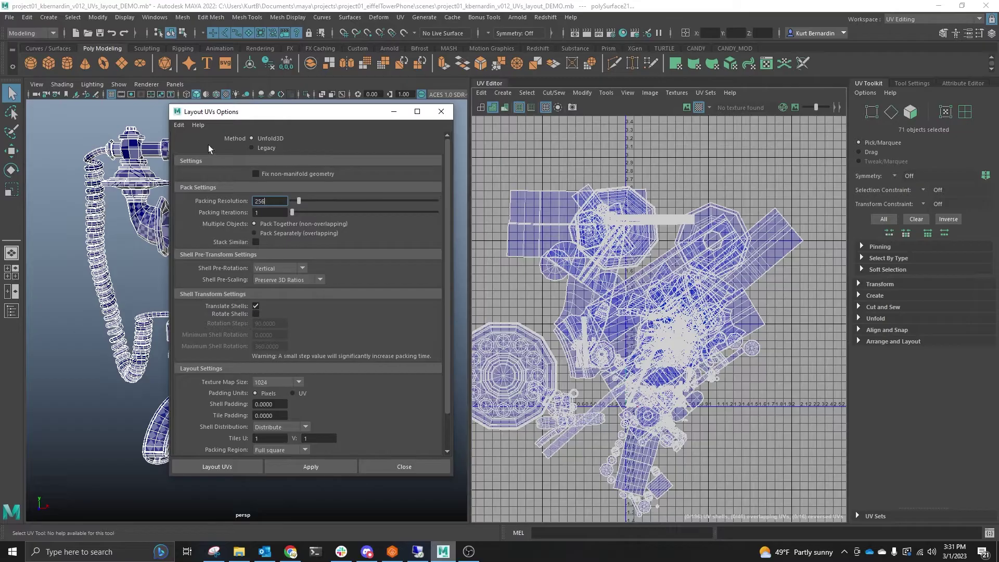
left_click(178, 124)
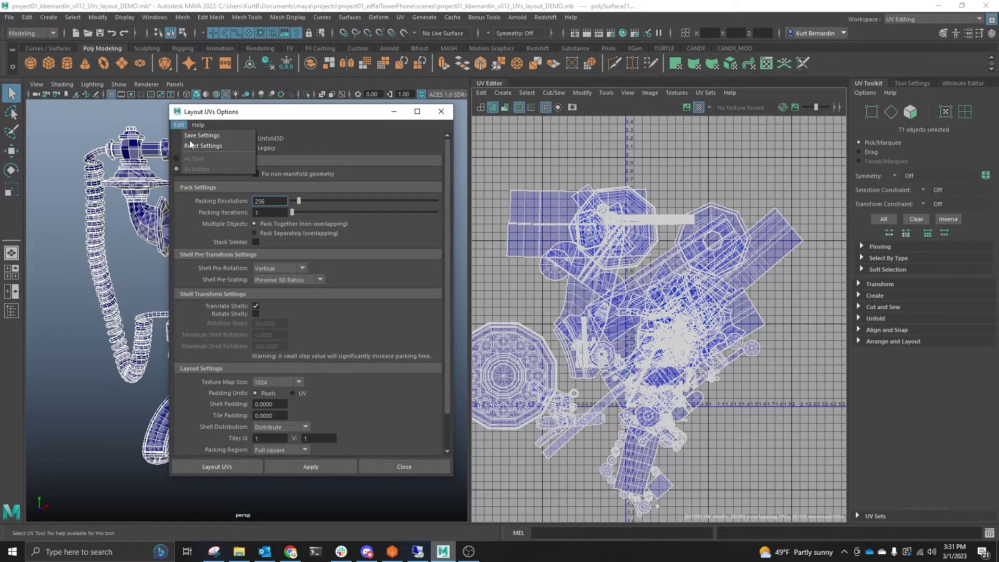
left_click(201, 146)
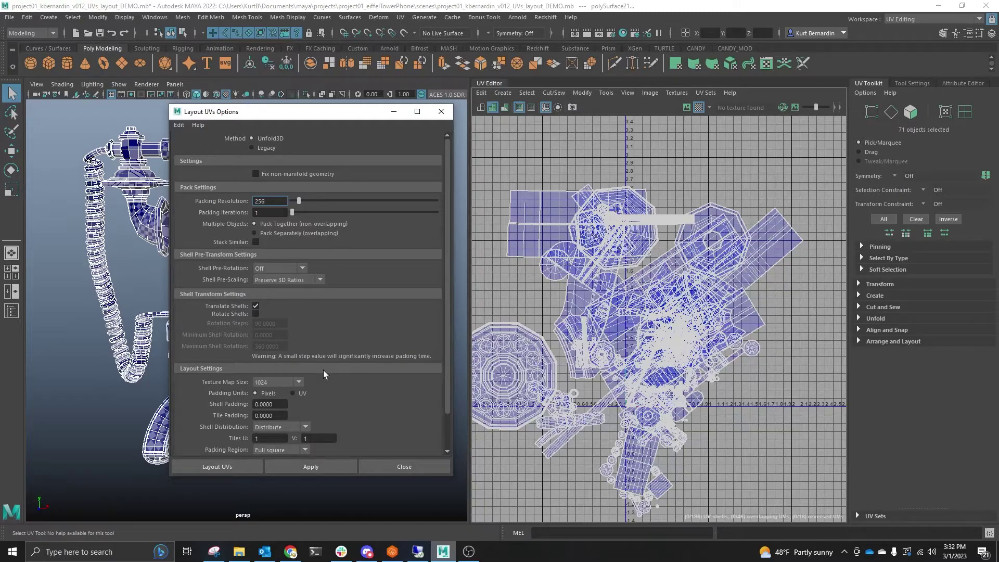
Apply the default layout to all shells and frame the packed 0–1 square for inspection
left_click(322, 466)
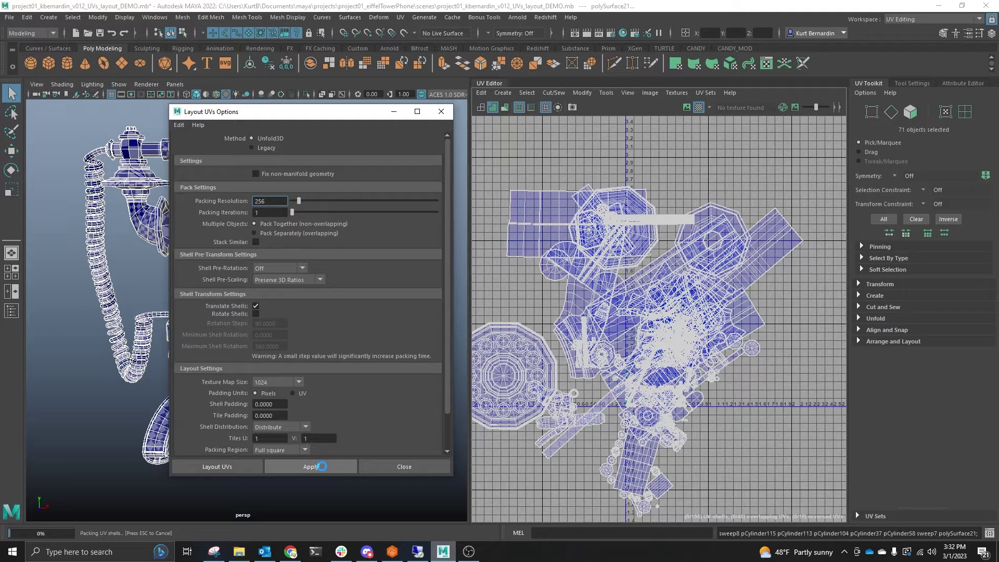
key("f")
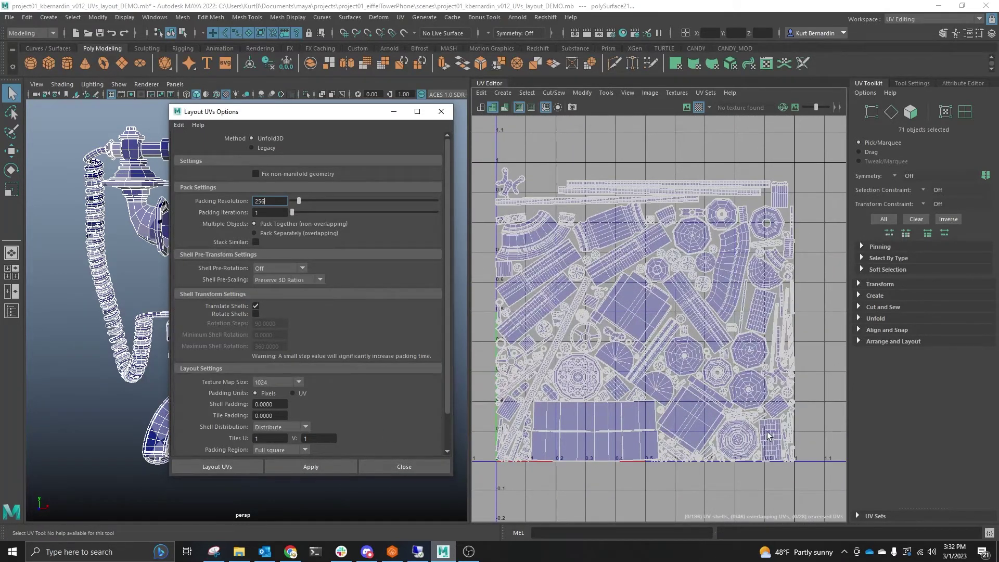
scroll(768, 414, "down", 2)
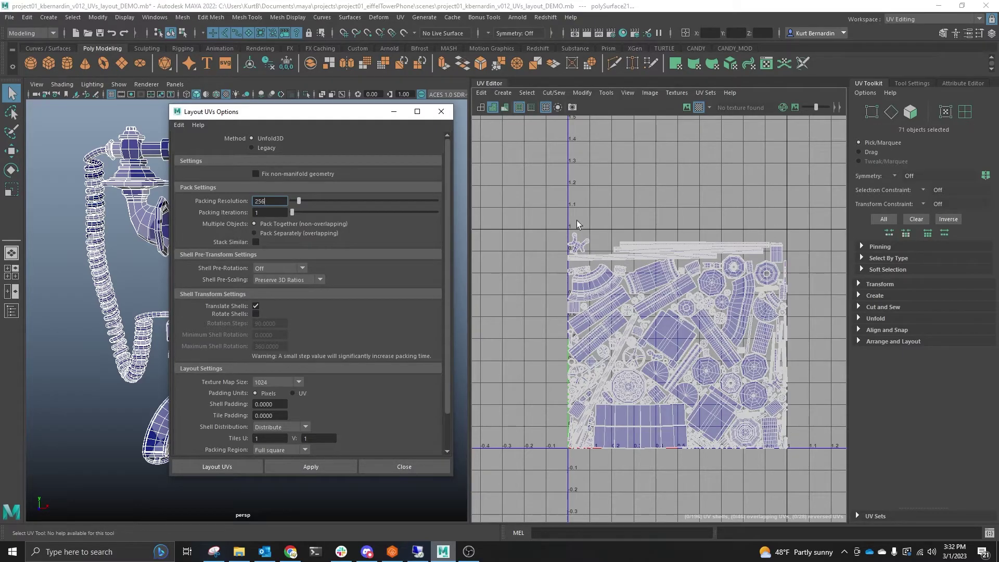
middle_click_drag(700, 312, 639, 271, "alt")
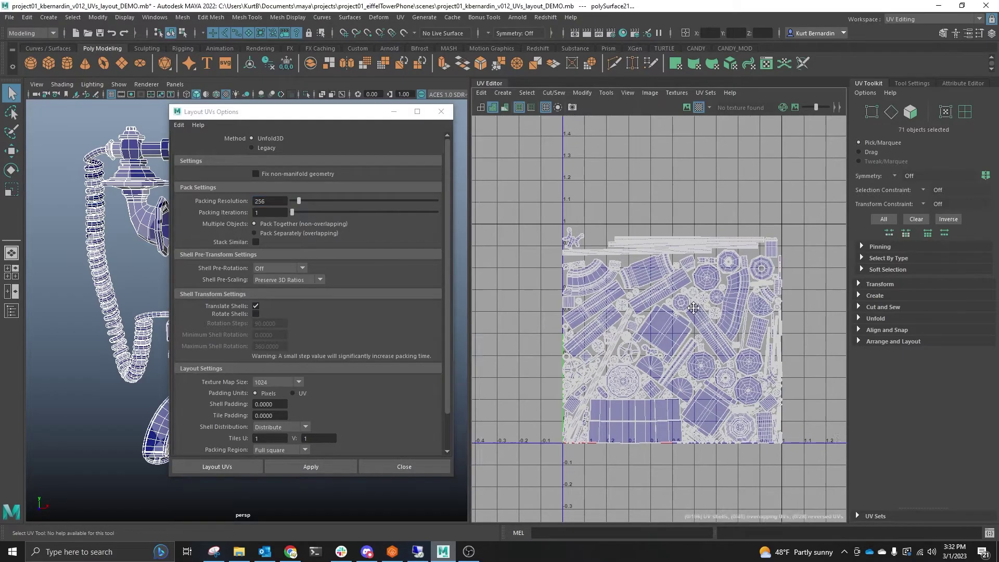
scroll(639, 271, "up", 1)
scroll(643, 269, "up", 1)
scroll(648, 267, "up", 1)
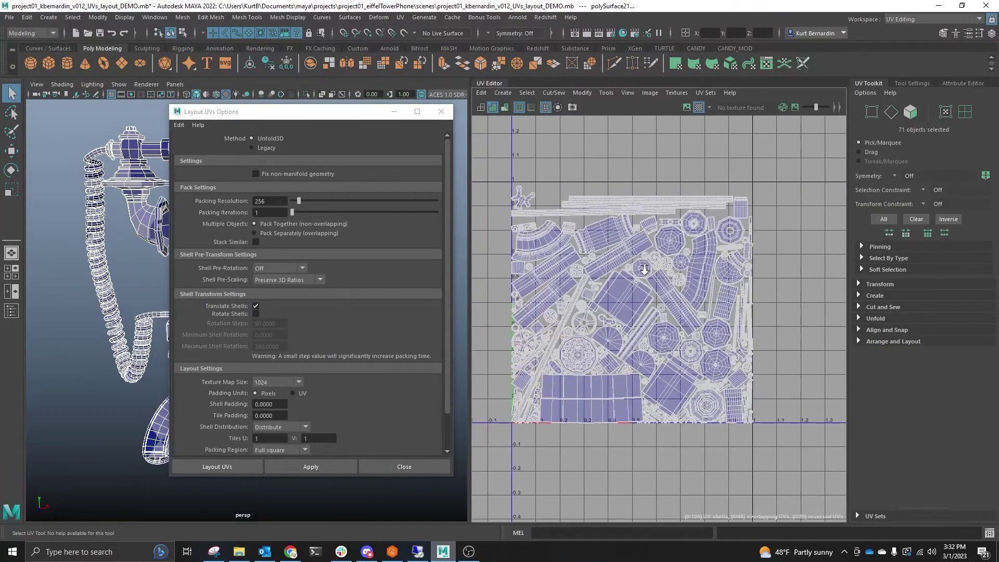
scroll(651, 265, "up", 1)
middle_click_drag(652, 265, 669, 254, "alt")
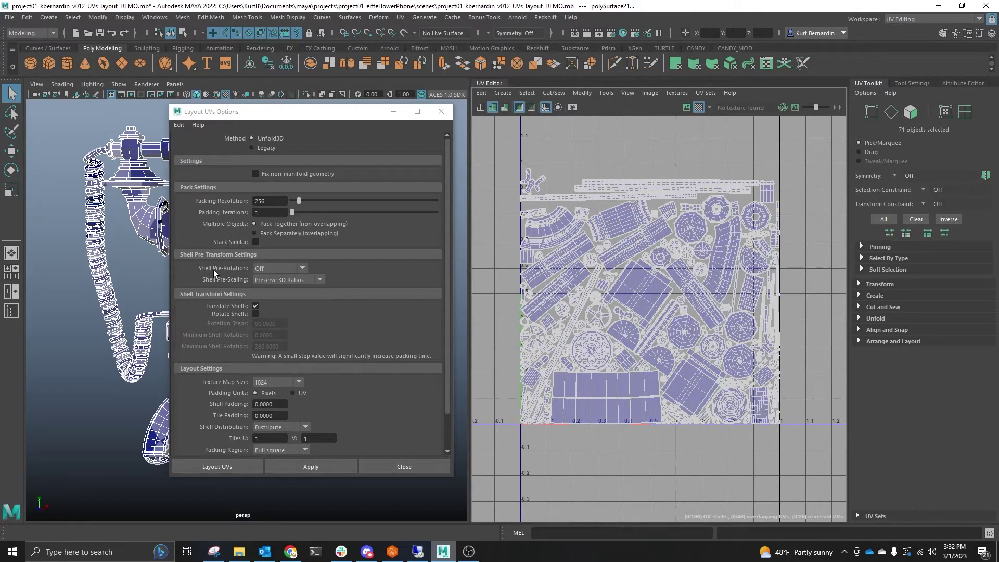
Set Shell Pre-Rotation to Horizontal and reapply the UV layout
left_click(301, 271)
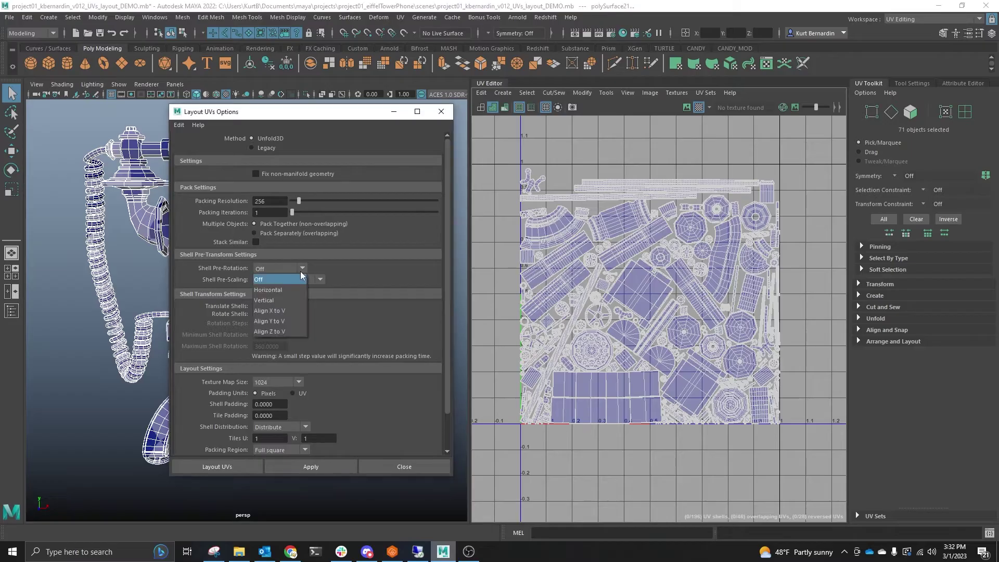
left_click(281, 290)
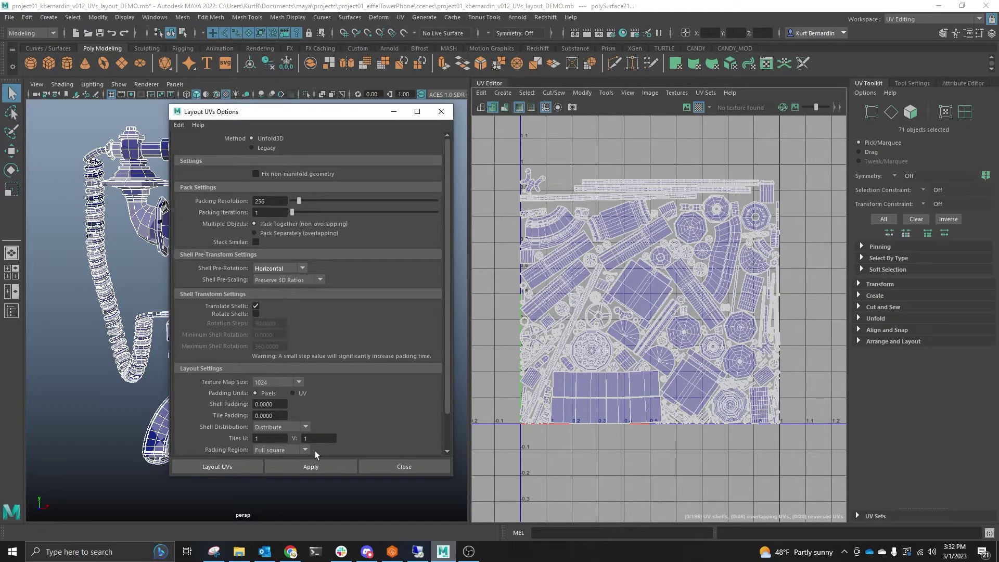
left_click(318, 469)
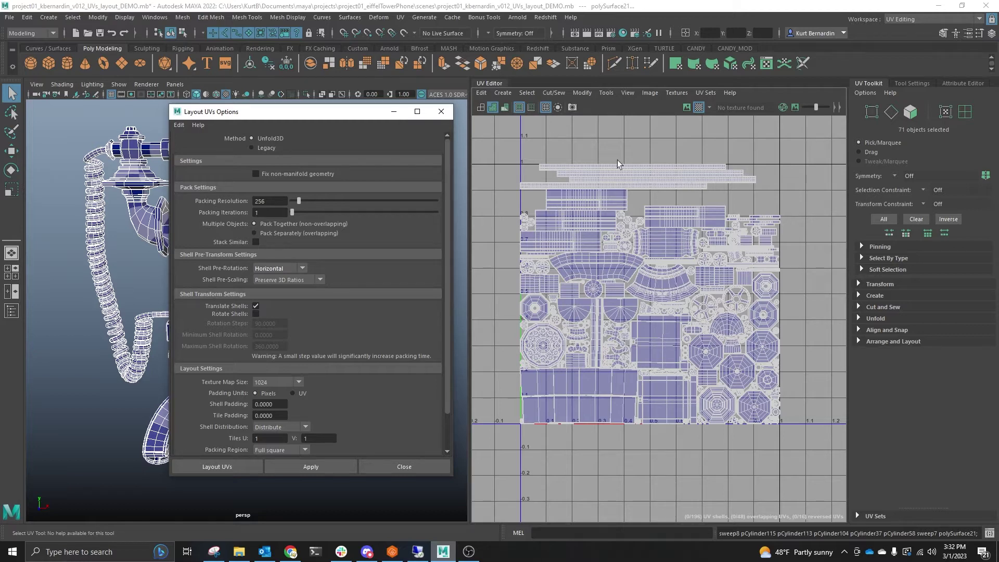
Set Shell Pre-Rotation to Vertical and reapply the layout, keeping Vertical selected
left_click(306, 270)
left_click(286, 295)
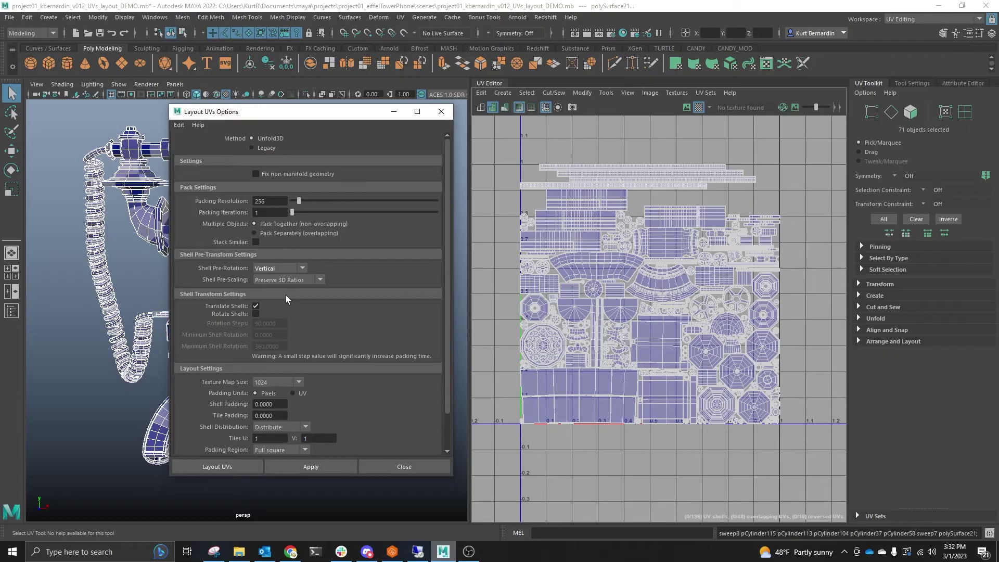
left_click(311, 471)
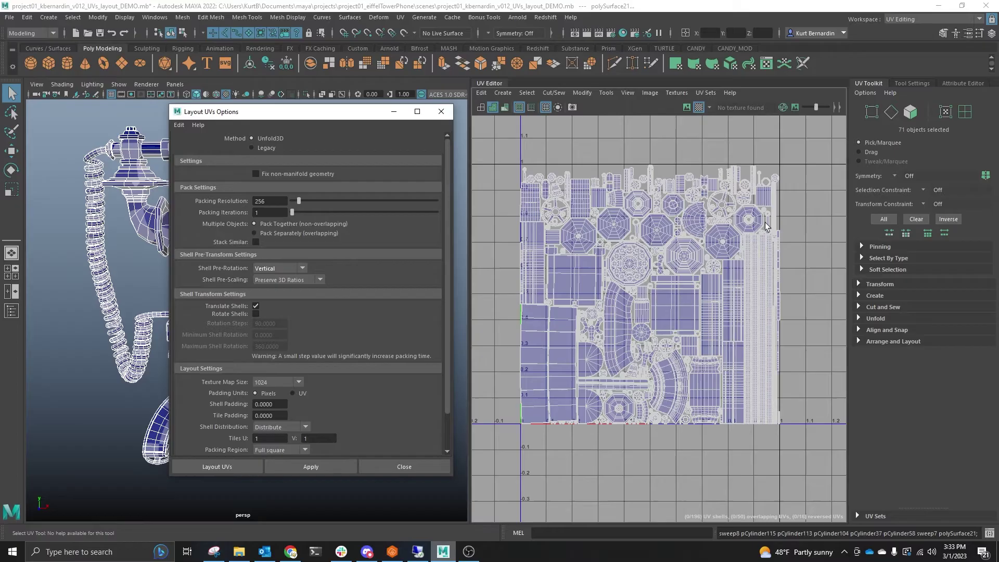
left_click(281, 267)
left_click(281, 267)
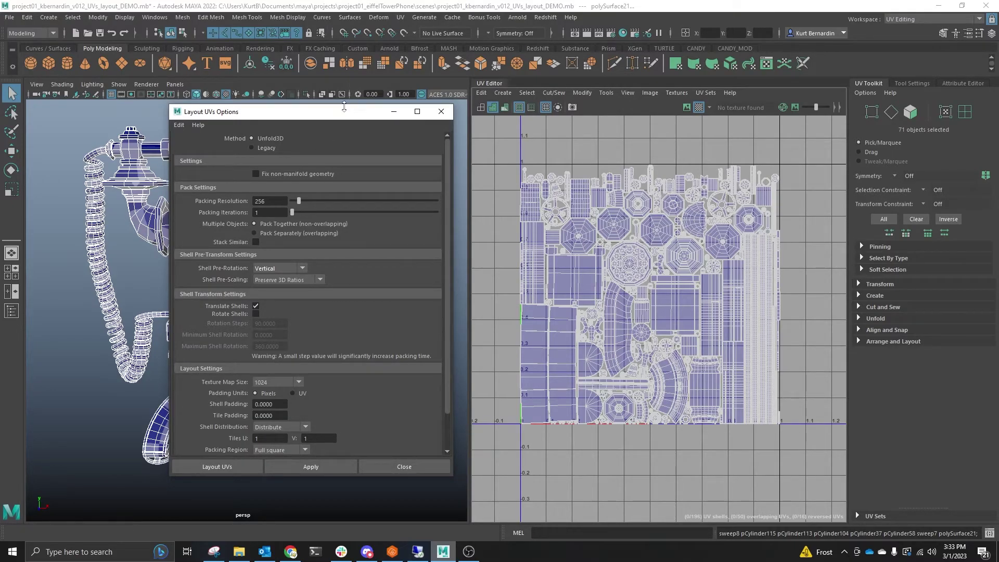
mouse_move(341, 113)
left_mouse_down()
mouse_move(457, 104)
mouse_move(390, 29)
left_mouse_up()
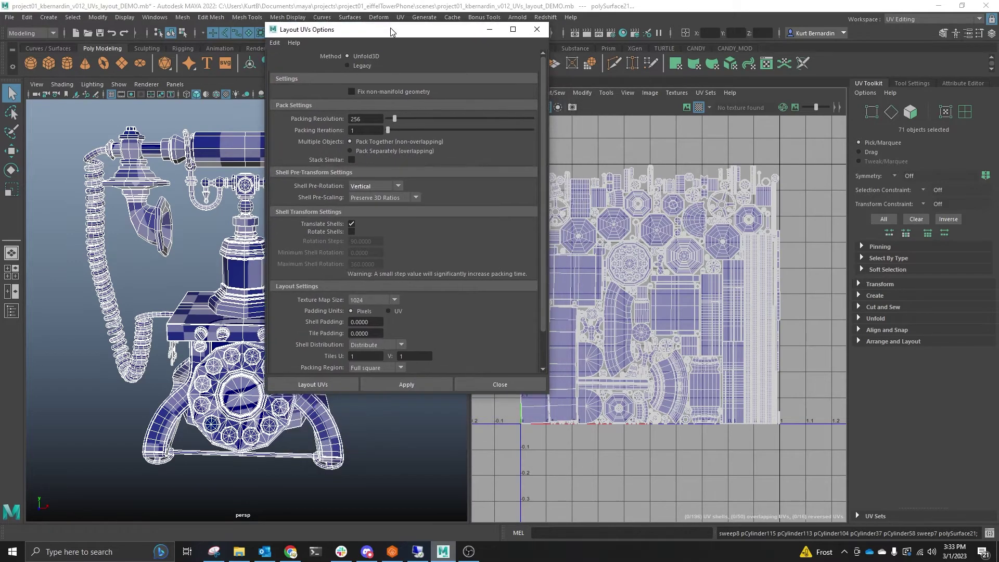
Select both curved legs and isolate them in the viewport
left_click(319, 441)
left_click(173, 418, "shift")
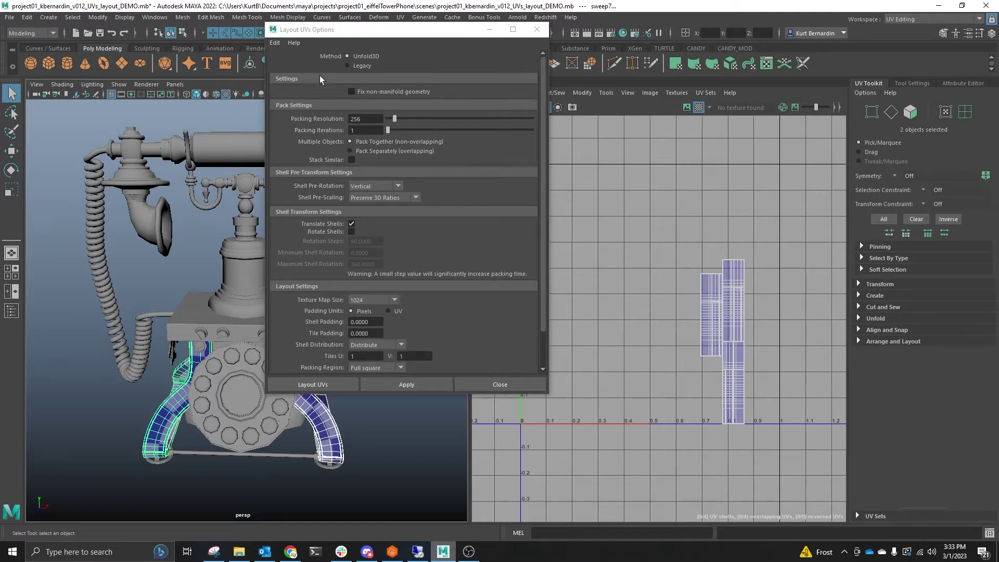
left_click_drag(343, 29, 424, 40)
left_click(306, 94)
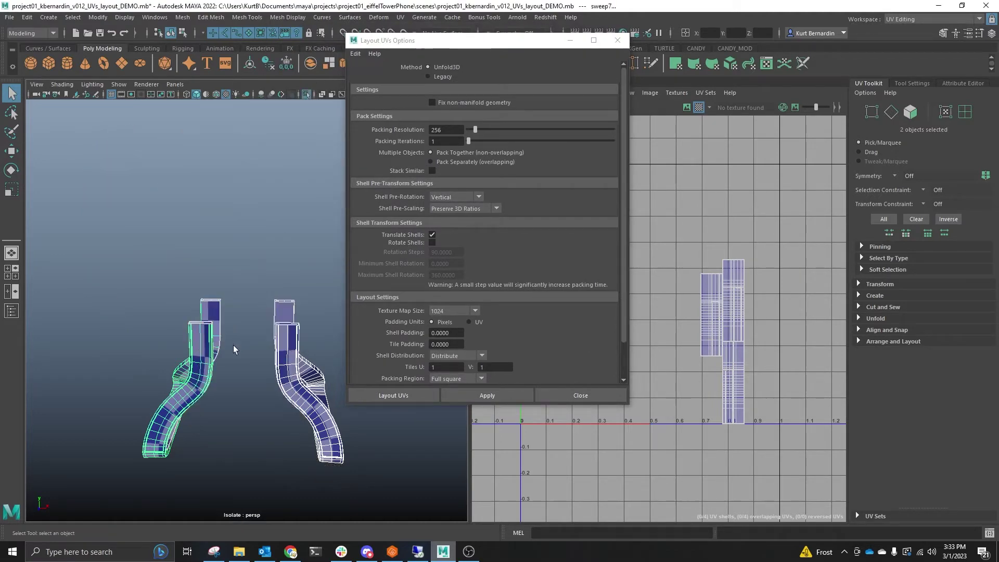
left_click_drag(234, 349, 280, 208, "alt")
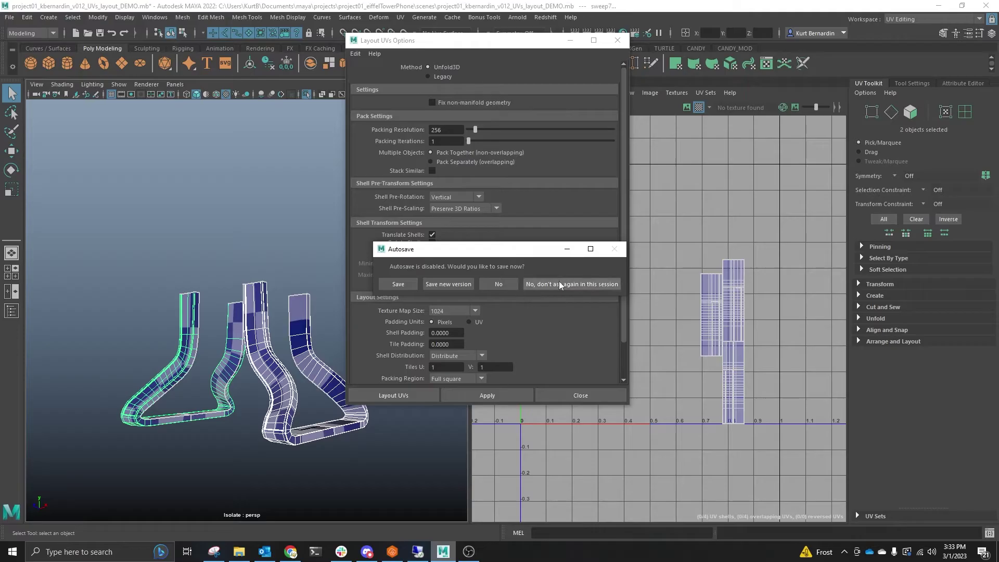
left_click(558, 284)
mouse_move(544, 44)
left_mouse_down()
mouse_move(416, 45)
mouse_move(428, 126)
left_mouse_up()
Enlarge the left leg's UV shell and shrink the right leg's shell
right_click_drag(577, 250, 614, 257)
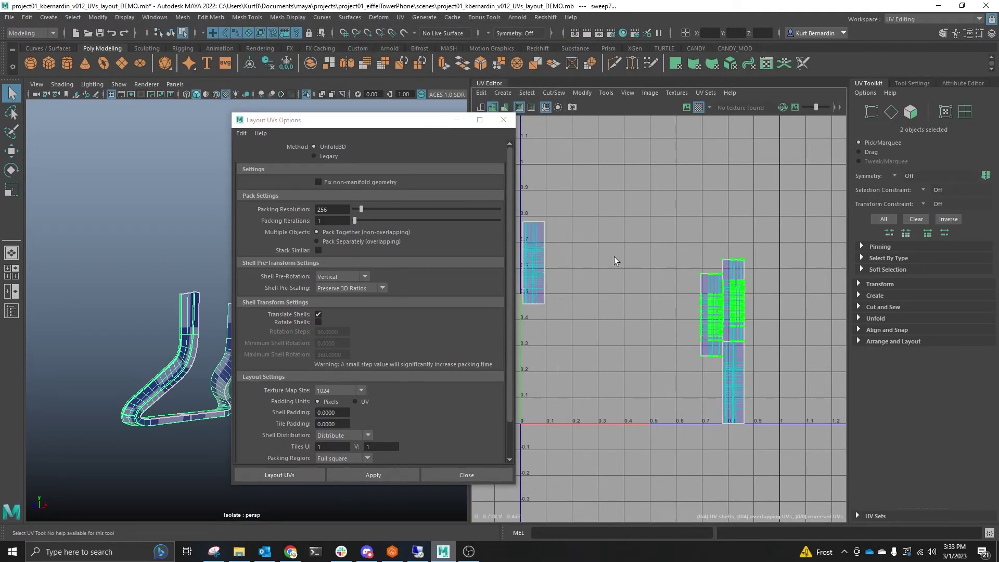
double_click(543, 266)
key("e")
key("r")
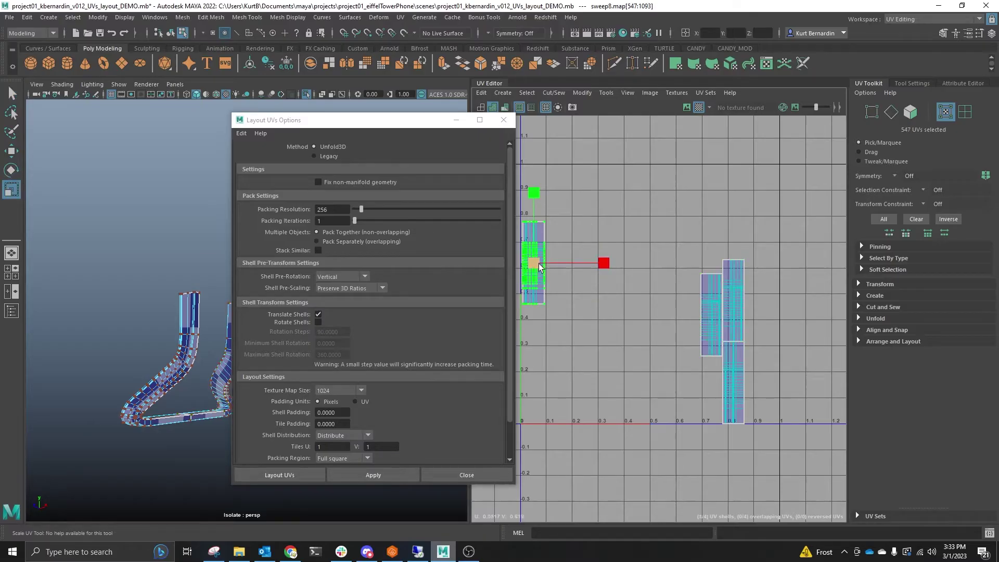
left_click_drag(604, 263, 616, 263)
double_click(716, 313)
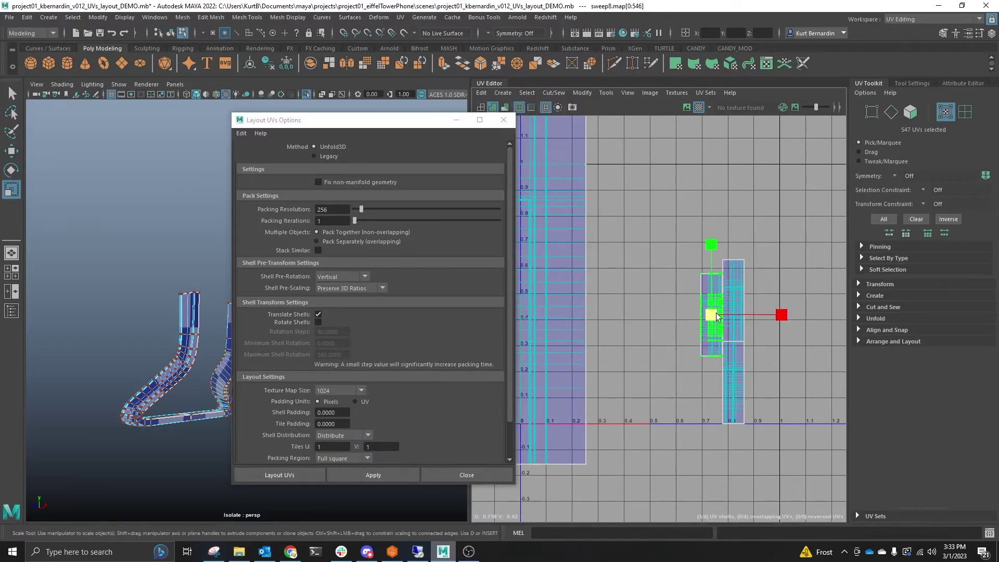
key("e")
key("r")
left_click_drag(726, 318, 655, 304)
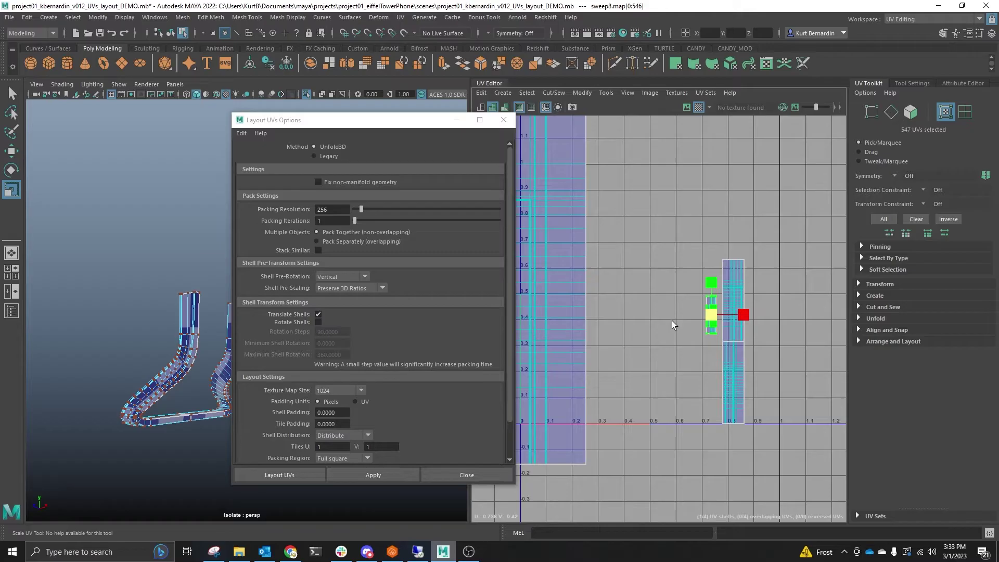
middle_click_drag(655, 304, 659, 301, "alt")
Set Shell Pre-Scaling to Off in the layout options
scroll(659, 301, "down", 3)
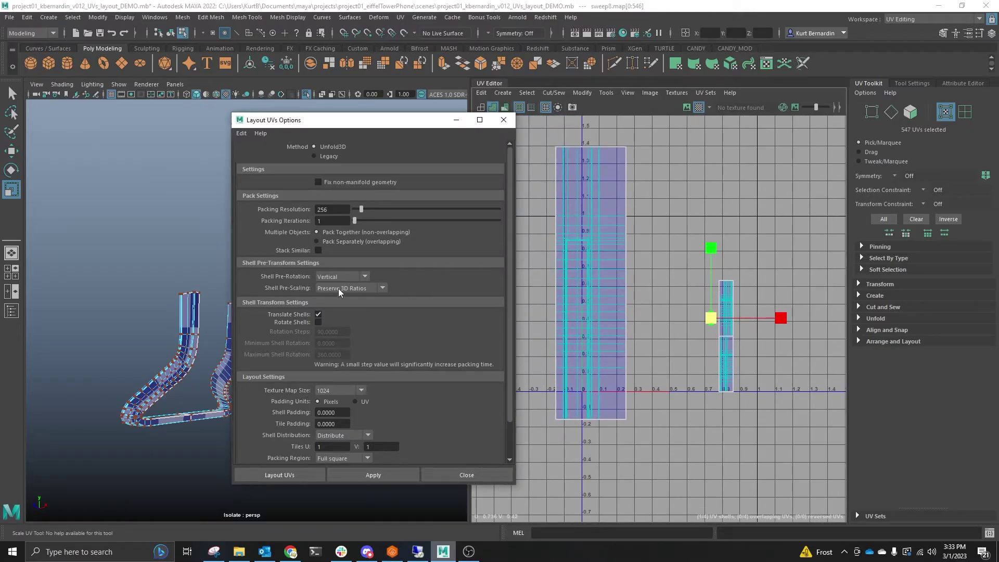
left_click(338, 288)
mouse_move(147, 265)
right_mouse_down()
mouse_move(200, 257)
mouse_move(138, 277)
right_mouse_up()
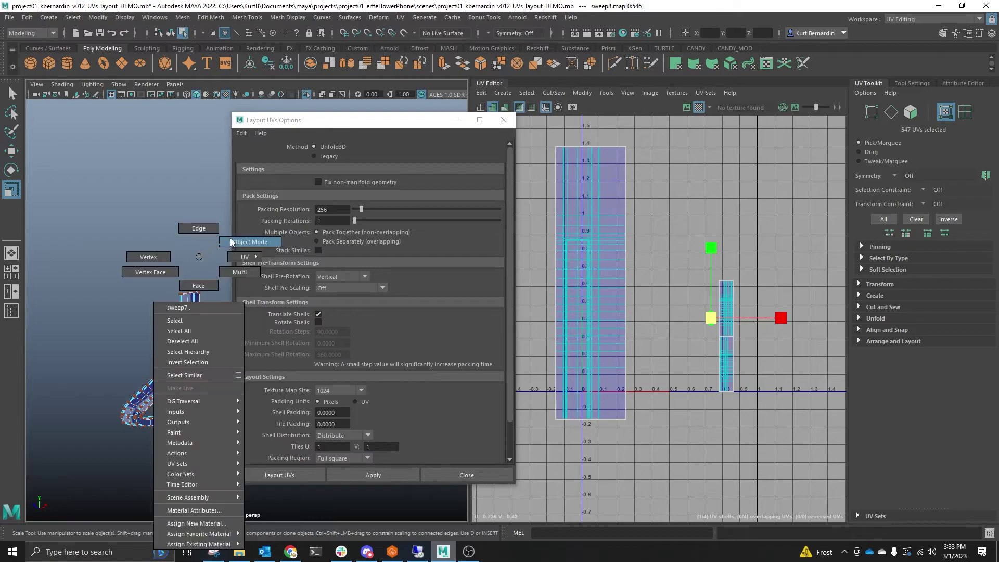
Reselect the two legs and reapply the layout with pre-scaling off
mouse_move(139, 278)
left_mouse_down("alt")
mouse_move(148, 203)
mouse_move(323, 375)
left_mouse_up("alt")
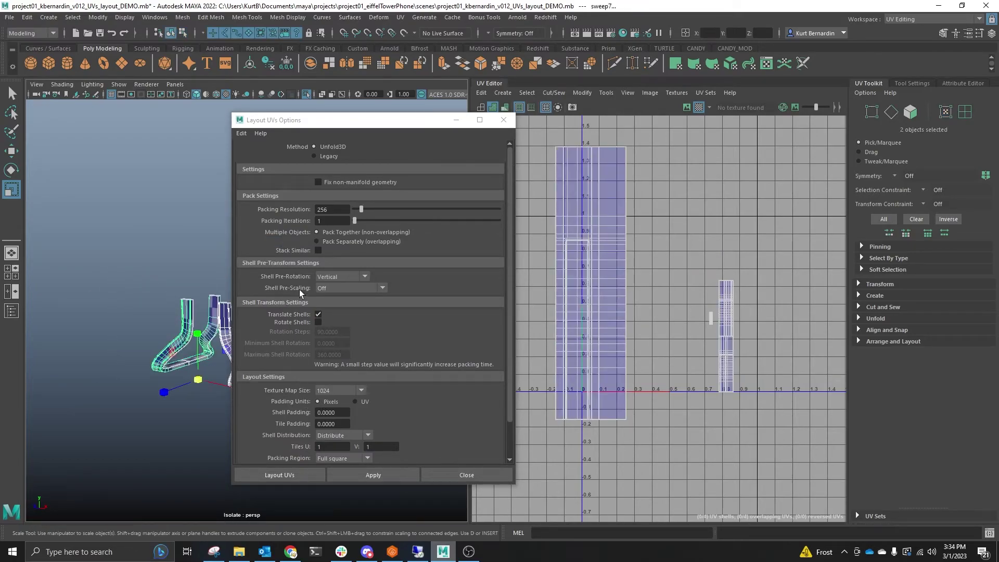
left_click(374, 474)
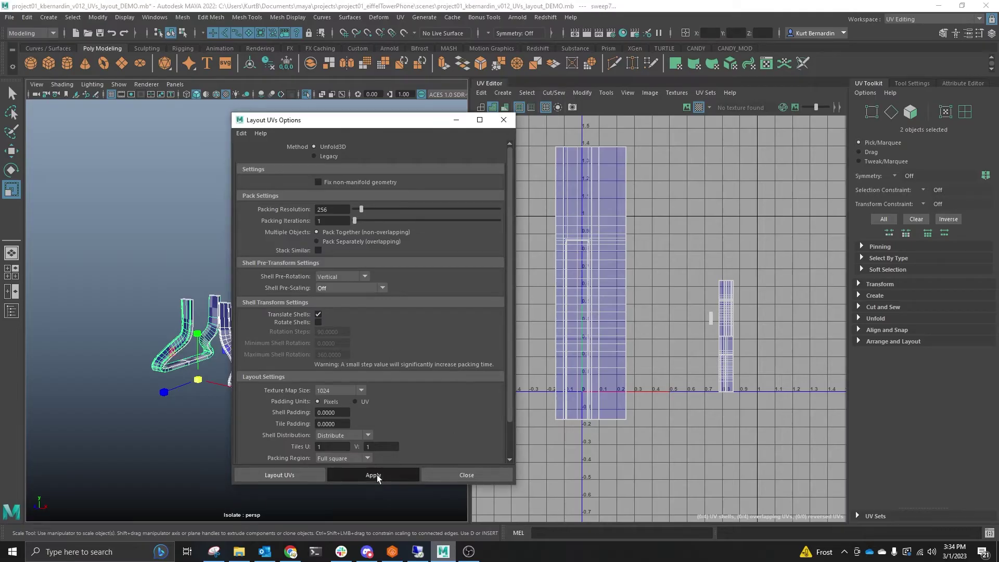
scroll(606, 323, "up", 3)
scroll(606, 324, "down", 2)
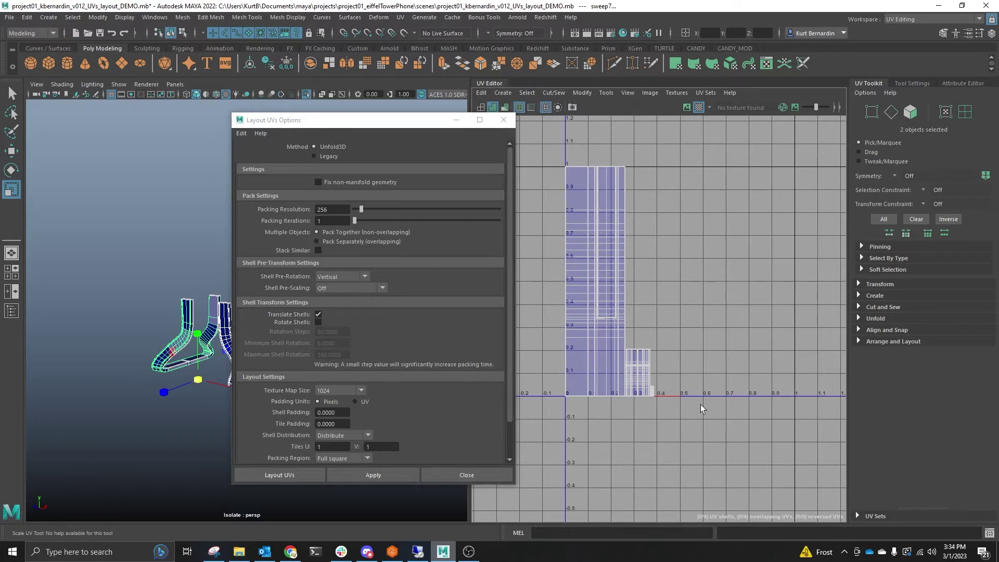
Set Shell Pre-Scaling to Preserve 3D Ratios and rerun the layout
left_click(353, 288)
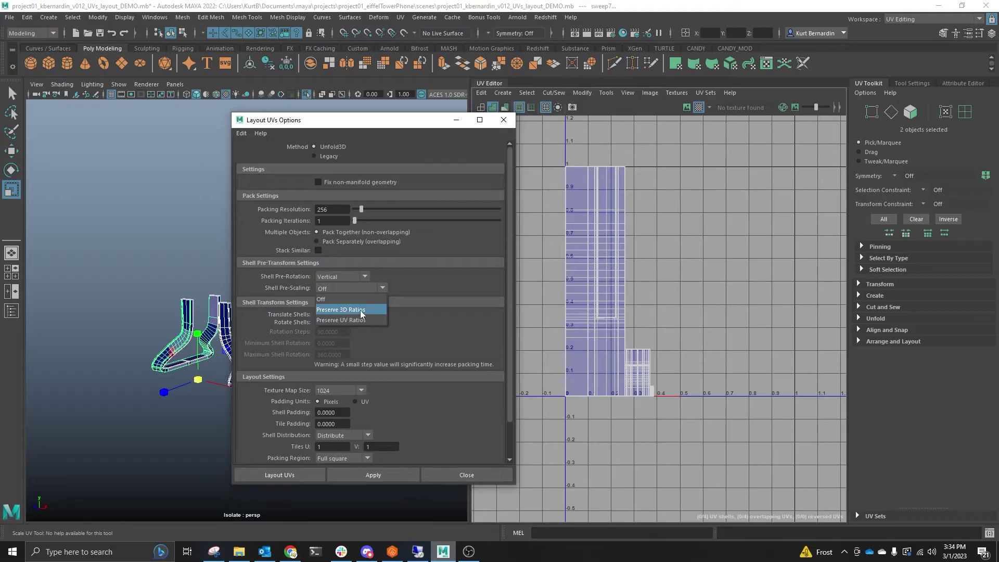
left_click(361, 311)
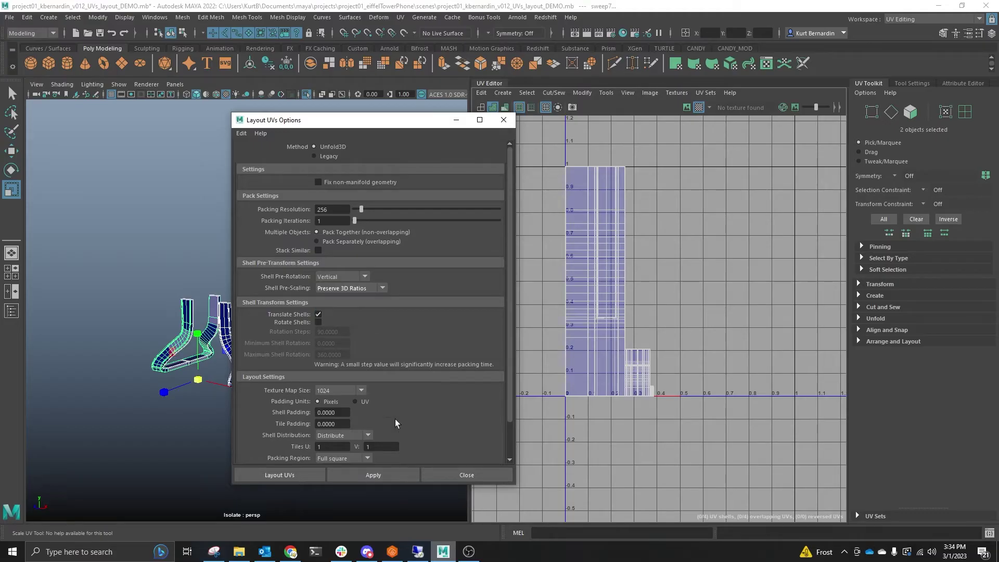
left_click(391, 477)
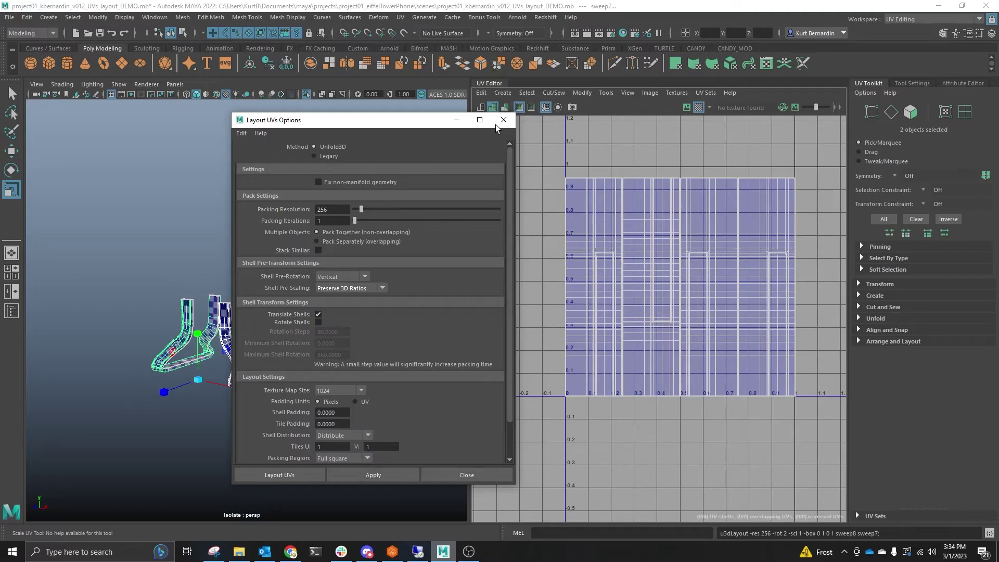
Exit isolation, select the whole telephone and apply the layout to all its shells
left_click_drag(400, 124, 498, 119)
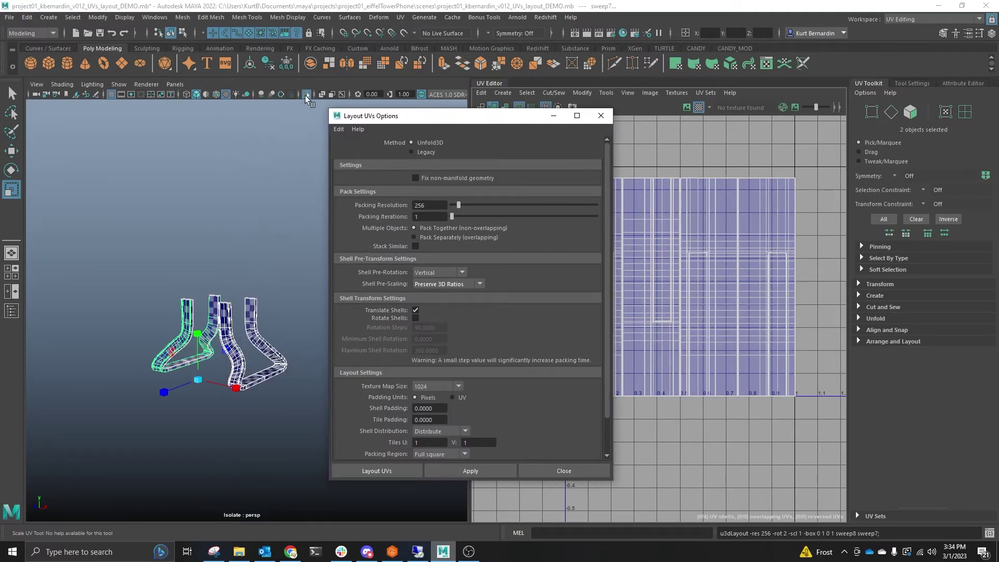
key("ctrl+1")
left_click_drag(134, 167, 335, 443)
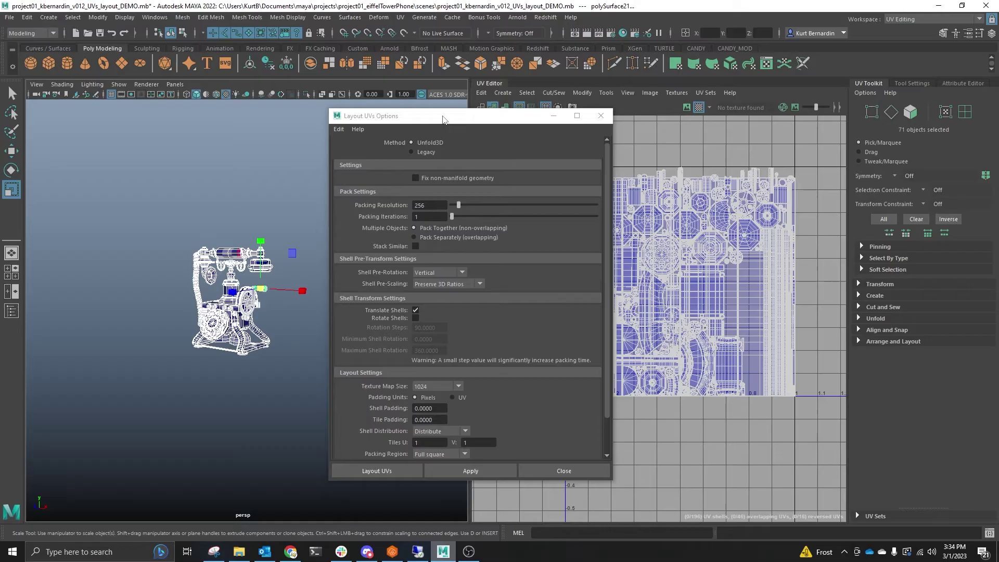
left_click_drag(443, 120, 304, 98)
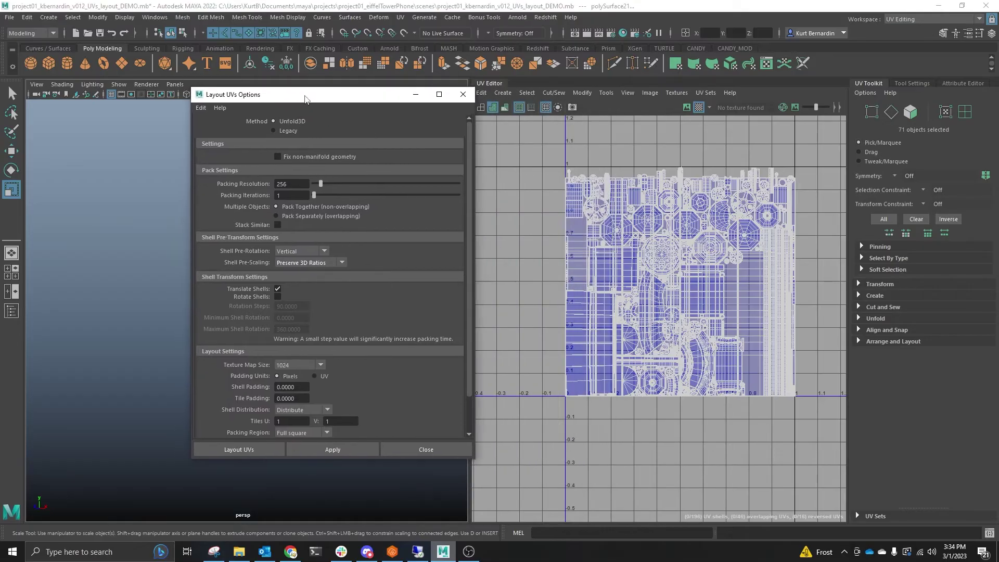
left_click(336, 450)
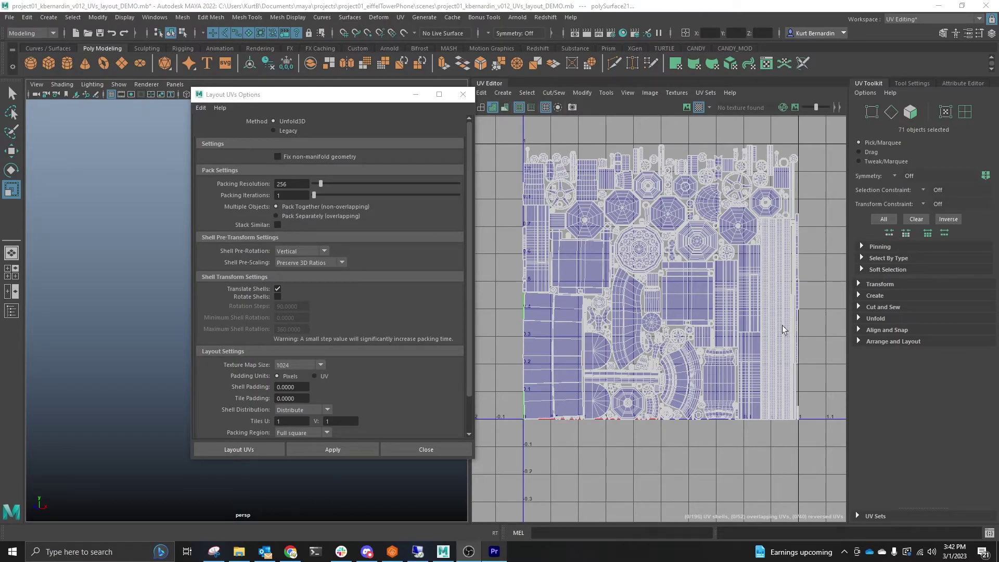
Zoom and pan around the UV Editor to inspect the packed shells, including the octagon
scroll(782, 333, "up", 5)
scroll(779, 367, "up", 3)
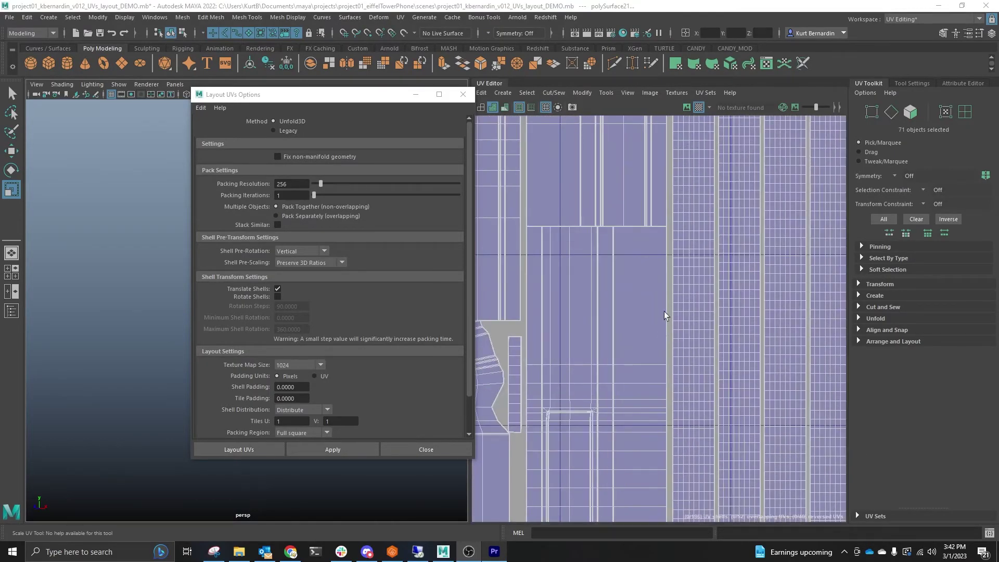
middle_click_drag(664, 226, 608, 394, "alt")
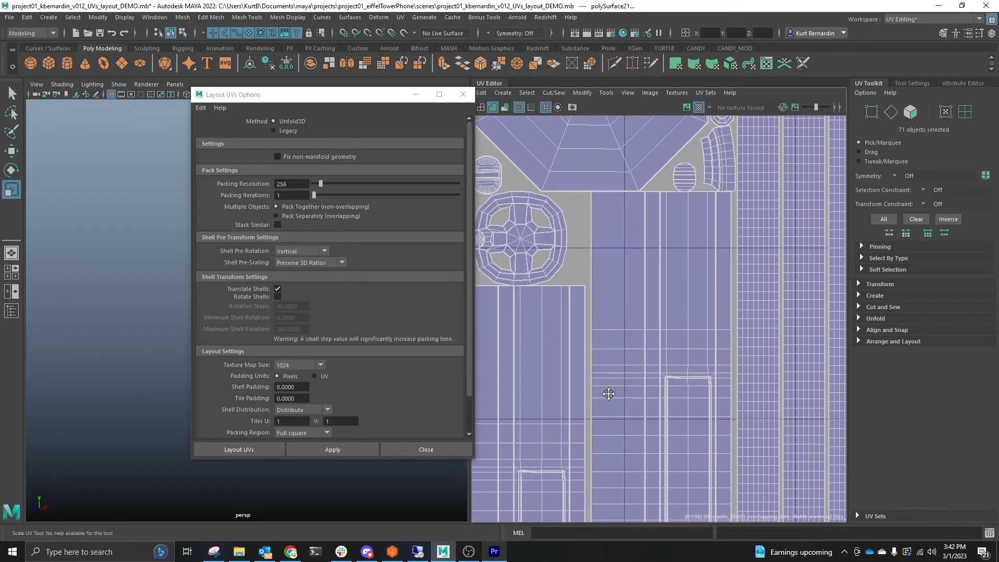
scroll(633, 238, "up", 3)
scroll(617, 261, "up", 3)
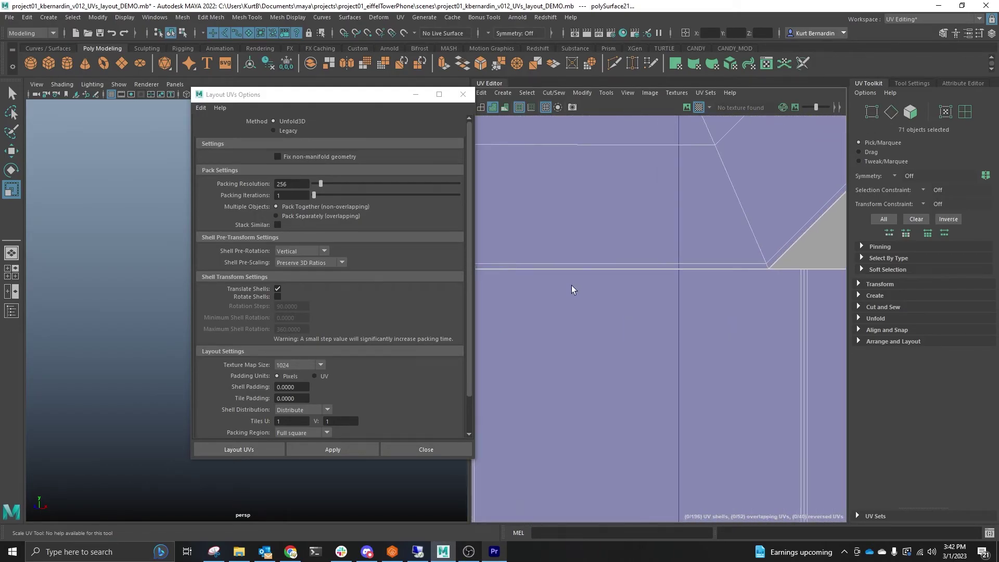
middle_click_drag(746, 269, 593, 273, "alt")
scroll(663, 272, "down", 3)
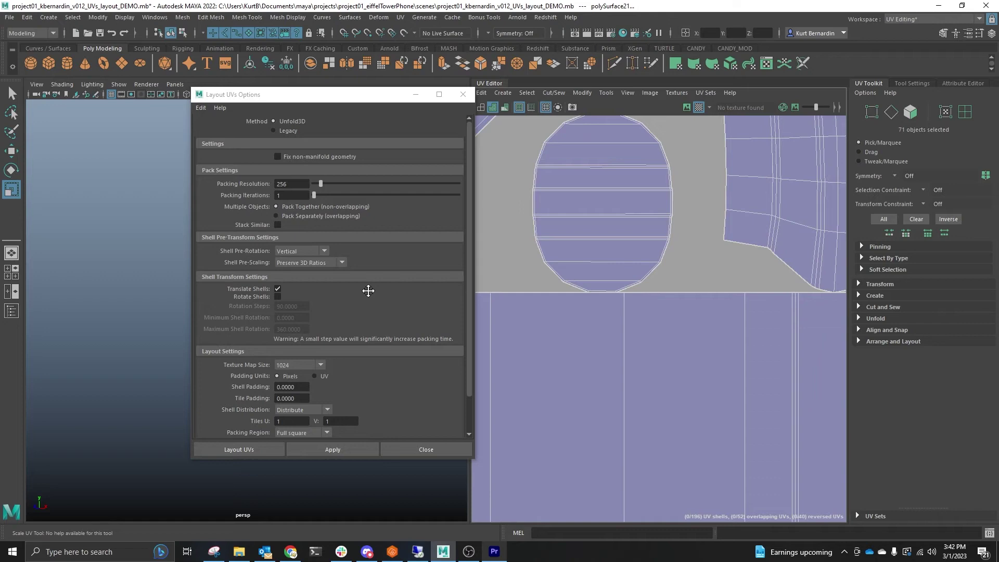
scroll(622, 294, "up", 2)
middle_click_drag(679, 289, 693, 268, "alt")
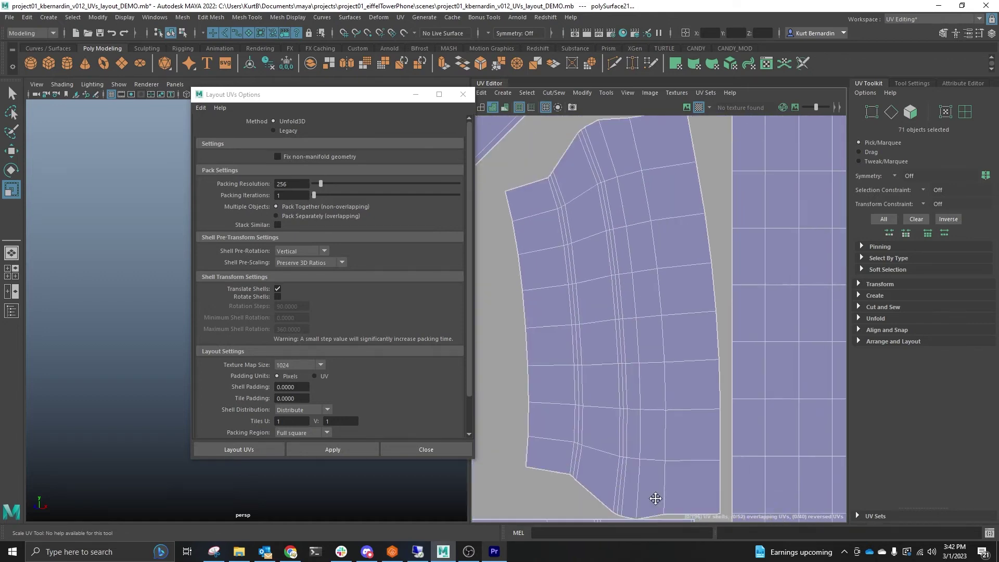
scroll(688, 252, "up", 2)
scroll(650, 280, "up", 2)
scroll(651, 280, "down", 3)
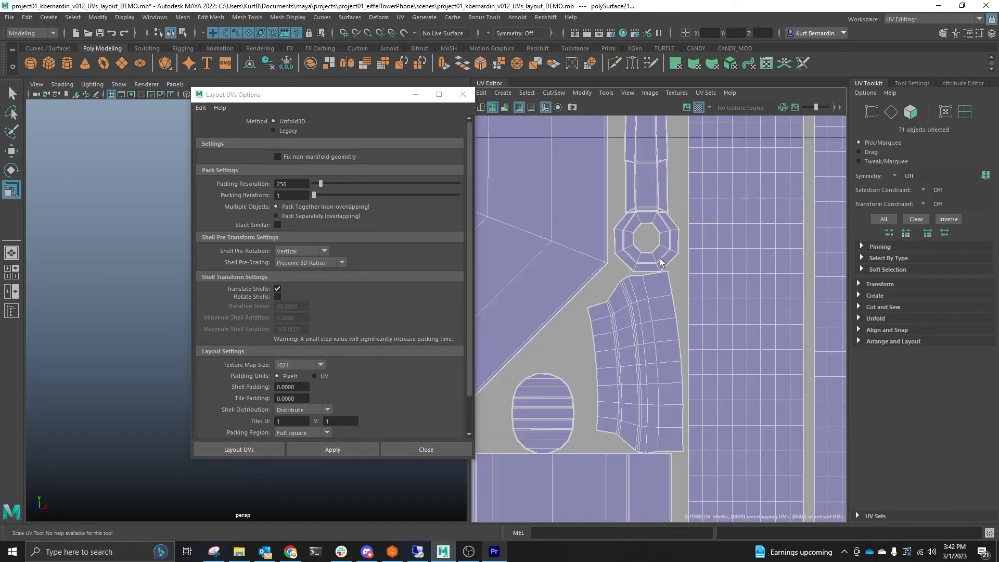
scroll(604, 202, "up", 2)
scroll(636, 290, "up", 1)
scroll(698, 279, "up", 2)
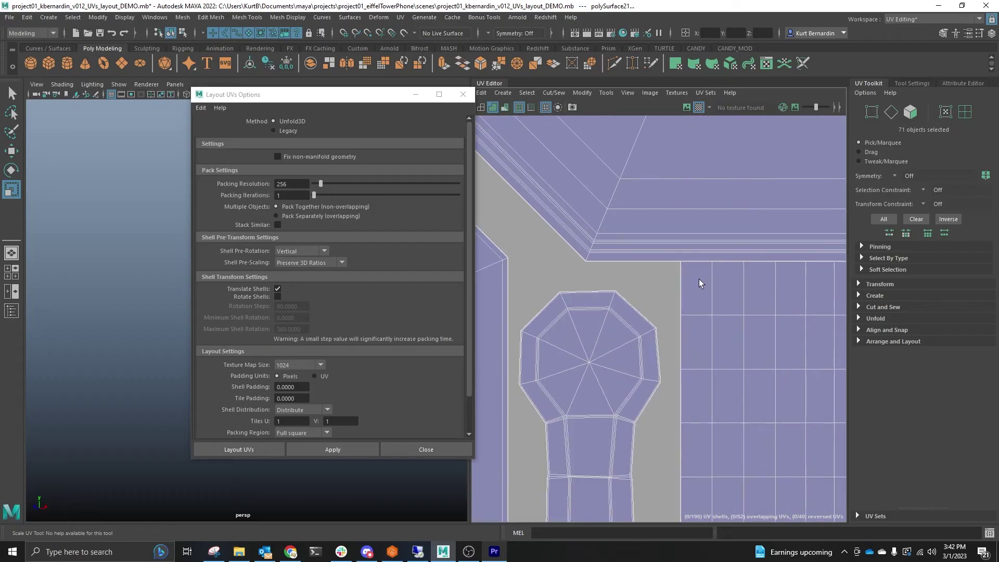
scroll(700, 274, "up", 2)
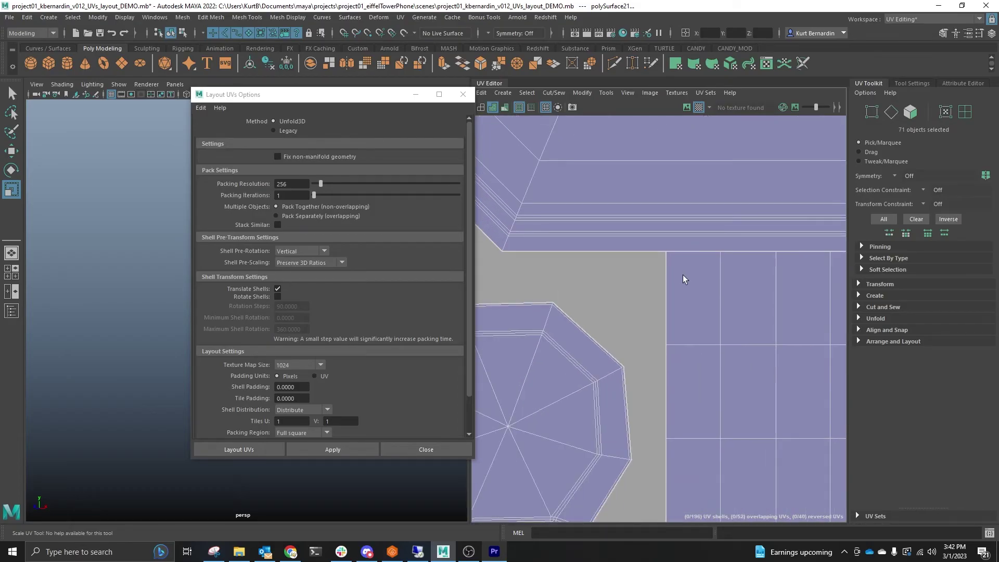
scroll(676, 270, "up", 3)
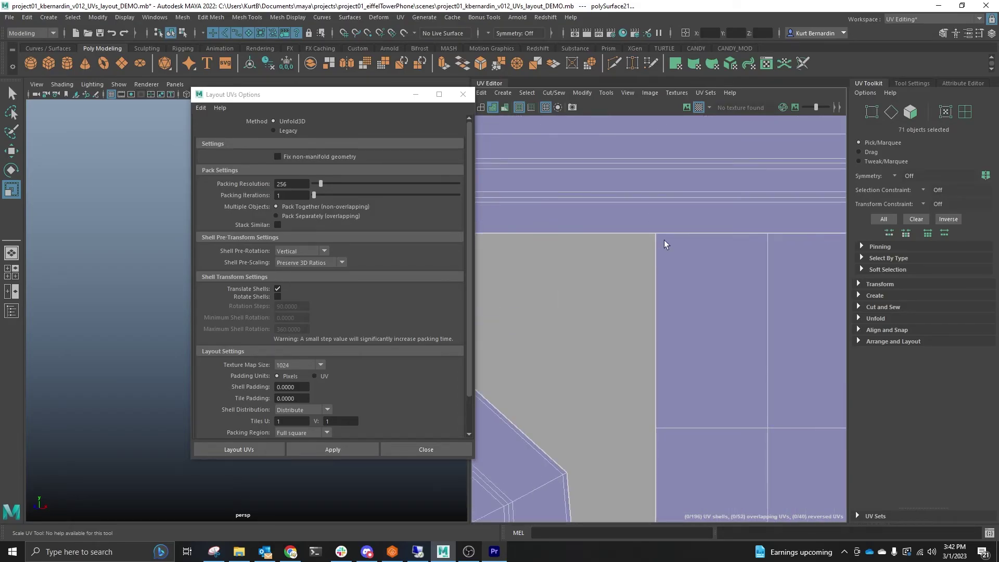
scroll(654, 228, "down", 2)
scroll(660, 244, "down", 1)
scroll(666, 238, "down", 1)
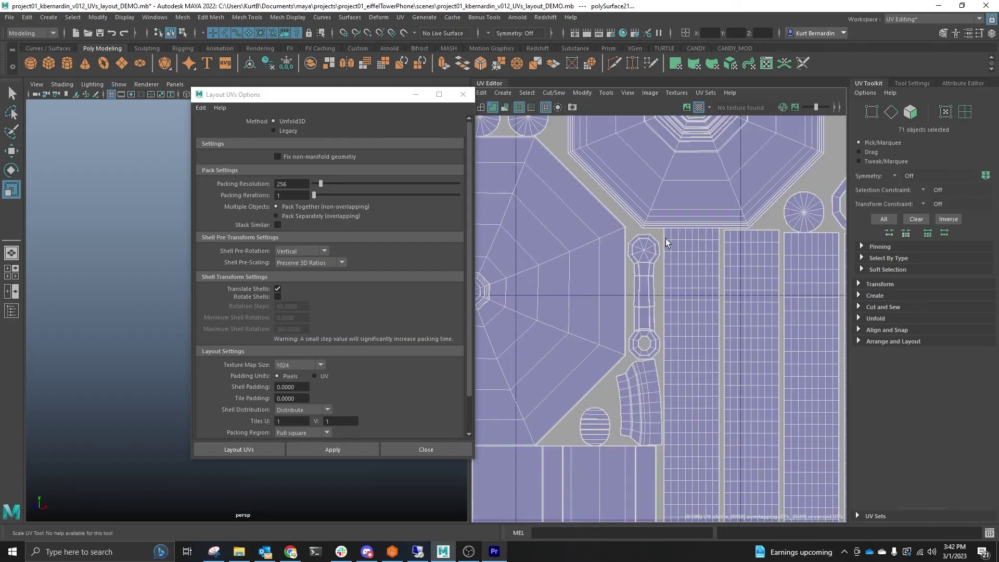
scroll(666, 238, "down", 2)
scroll(641, 252, "down", 1)
scroll(656, 252, "down", 1)
scroll(674, 253, "down", 1)
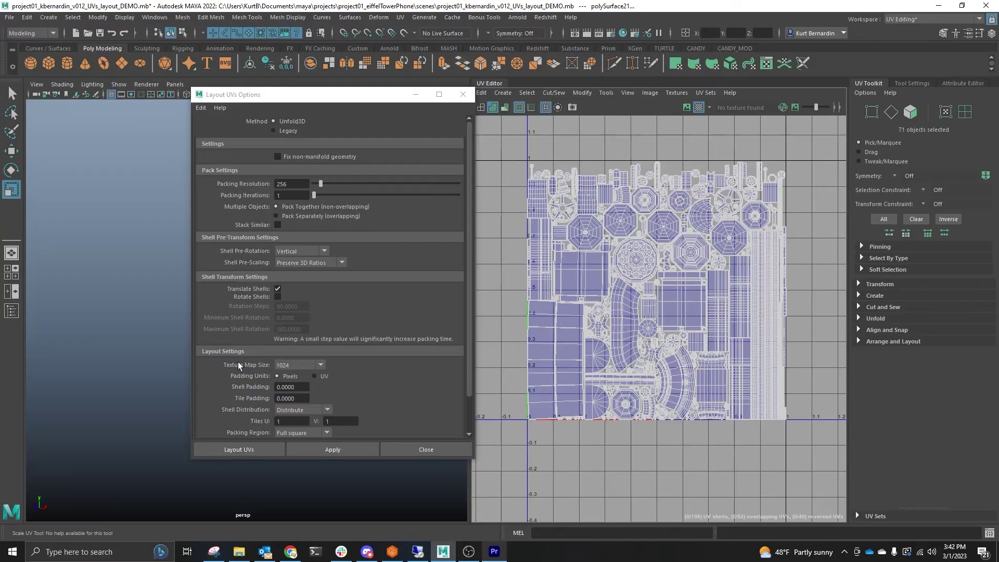
Set Texture Map Size to 4096 with Shell Padding and Tile Padding of 10
left_click(315, 368)
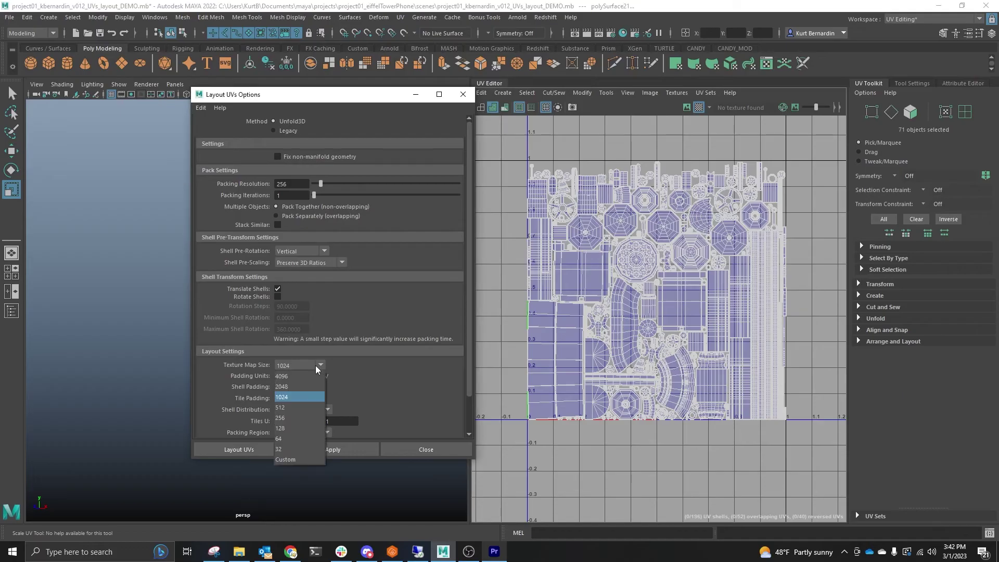
left_click(288, 377)
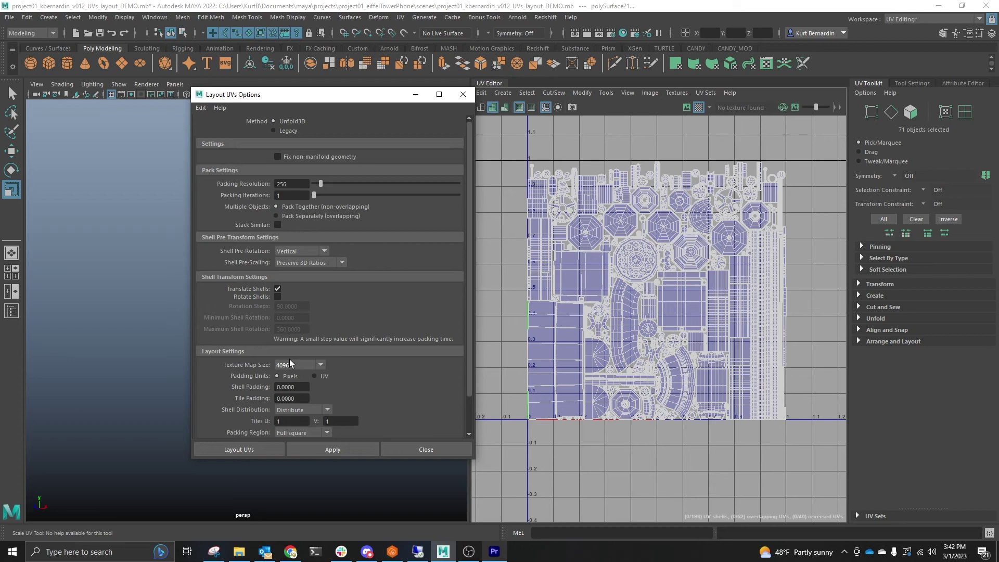
left_click(302, 387)
type("10")
left_click(303, 397)
type("10")
left_click(300, 387)
Zoom in and out of the UV Editor to examine gaps between packed shells
scroll(732, 292, "up", 3)
scroll(723, 302, "up", 3)
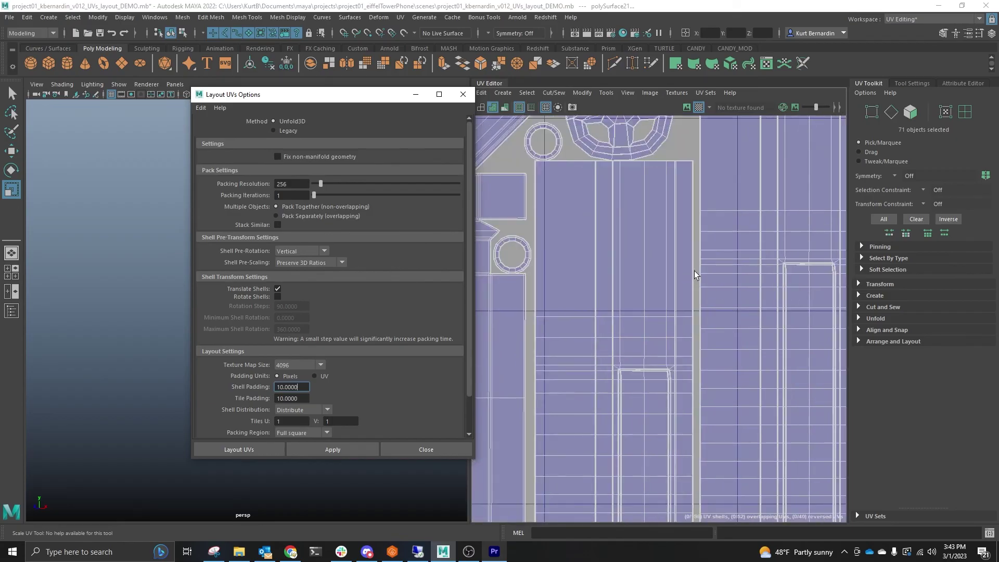
scroll(703, 267, "down", 2)
scroll(725, 276, "down", 2)
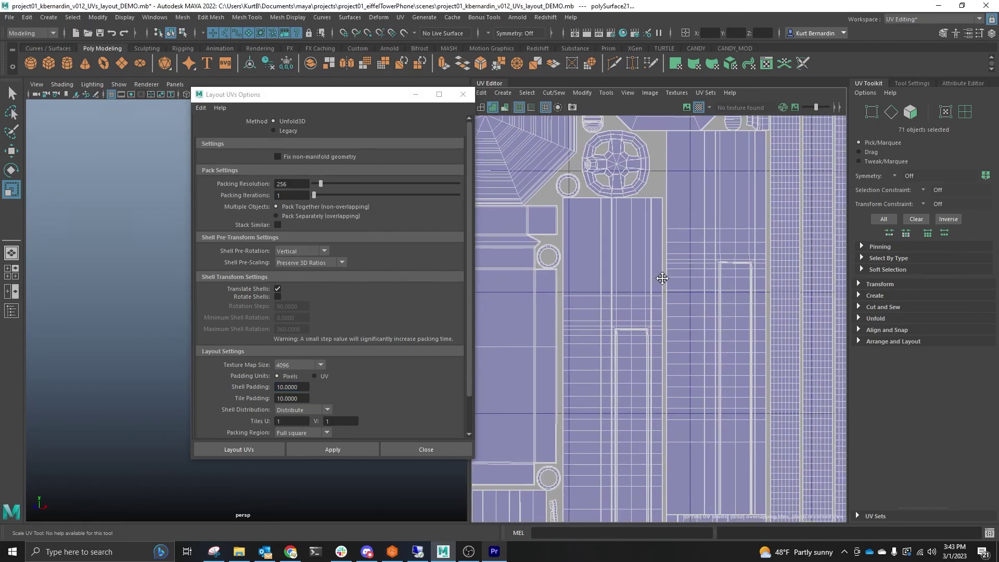
scroll(647, 265, "down", 2)
scroll(599, 259, "down", 2)
scroll(697, 302, "up", 3)
scroll(641, 299, "up", 2)
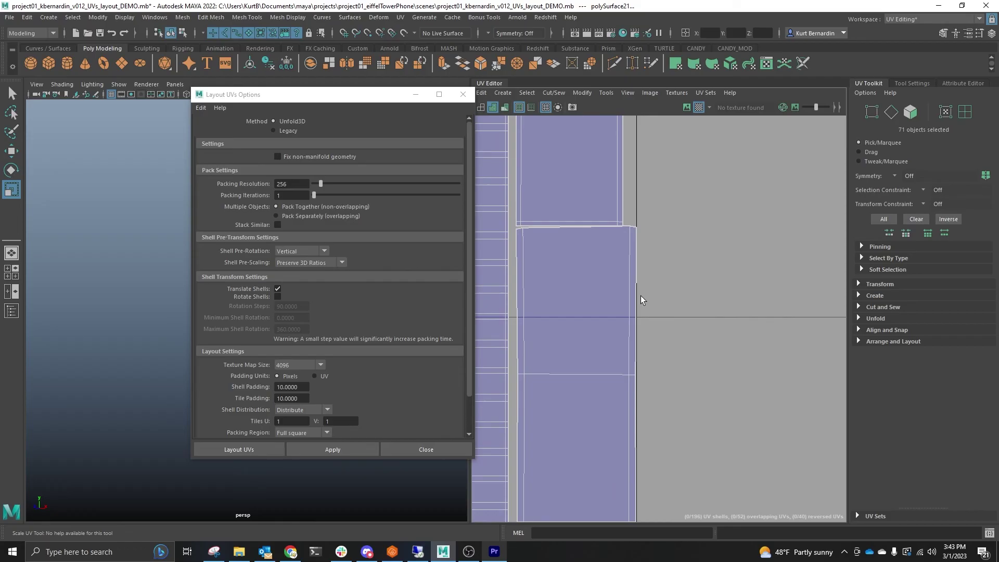
scroll(640, 208, "up", 2)
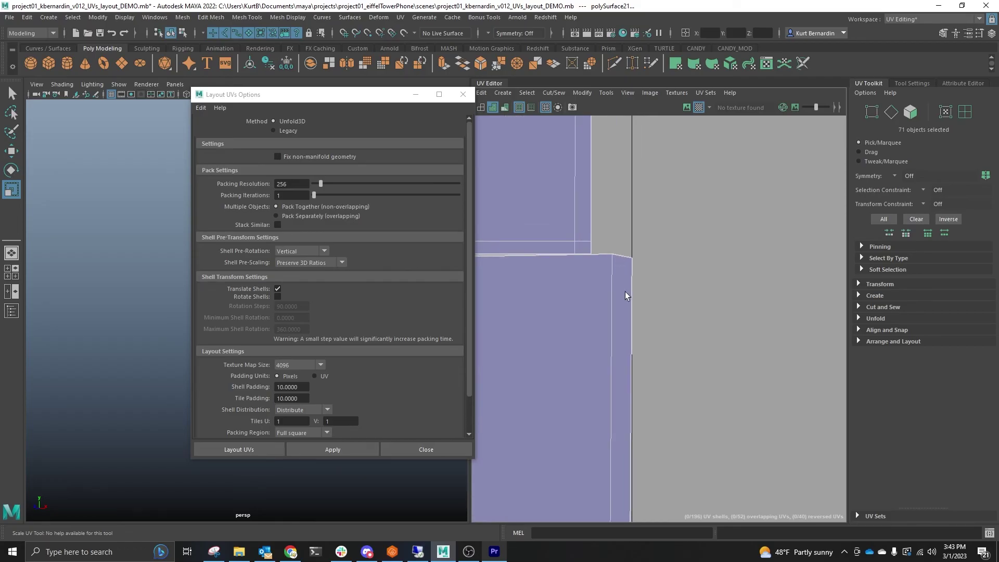
scroll(622, 257, "down", 2)
Frame the UVs, reapply the layout with 10-pixel padding, and zoom to check spacing
key("f")
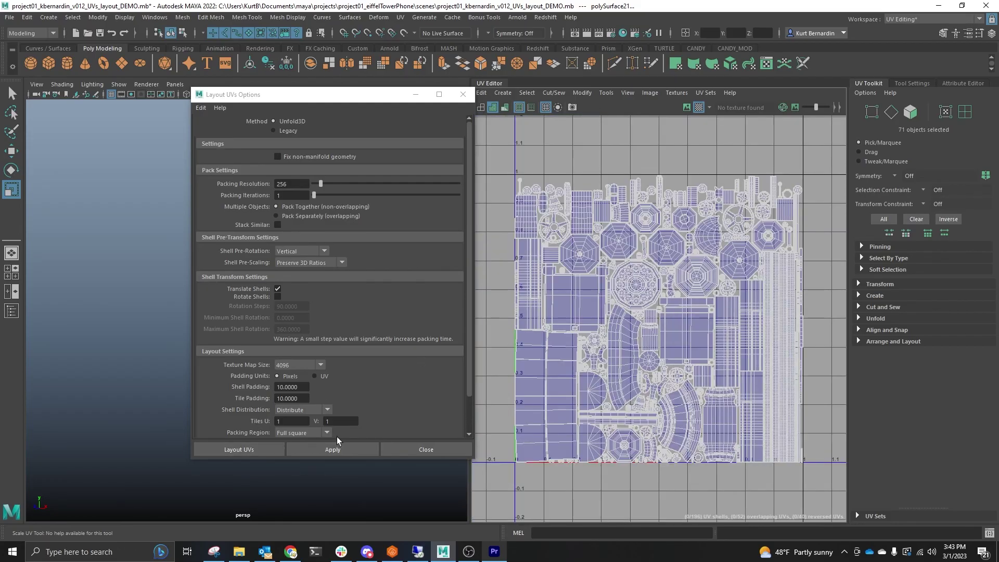
left_click(332, 450)
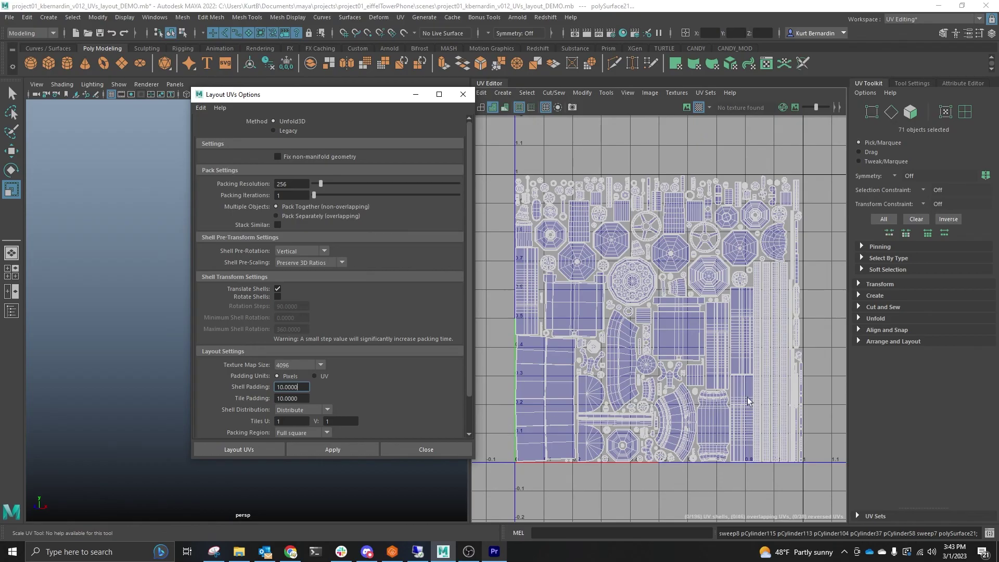
scroll(748, 401, "up", 2)
scroll(813, 451, "up", 2)
scroll(771, 403, "up", 2)
scroll(776, 292, "up", 2)
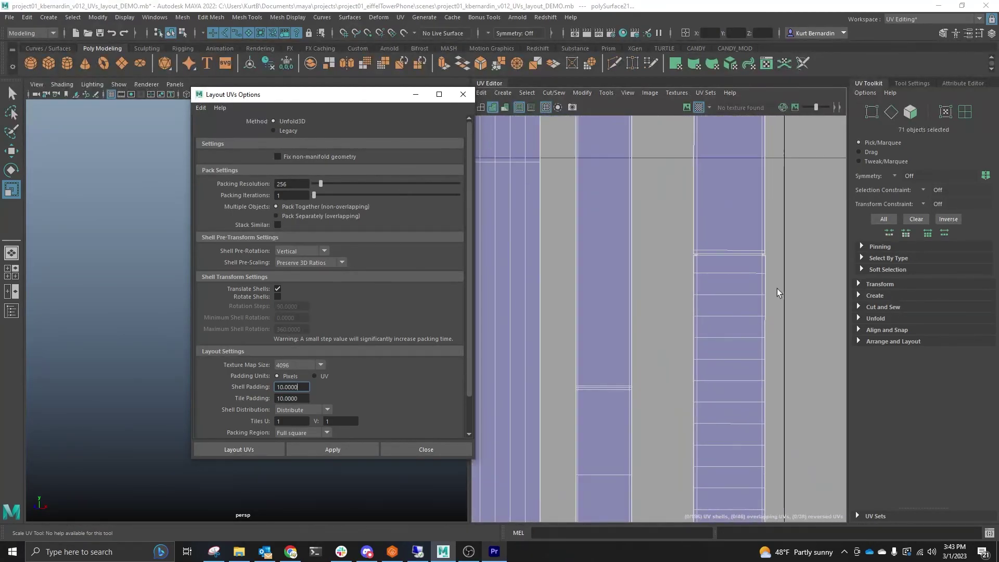
scroll(770, 292, "down", 1)
scroll(744, 294, "down", 2)
scroll(712, 296, "down", 2)
scroll(687, 298, "down", 1)
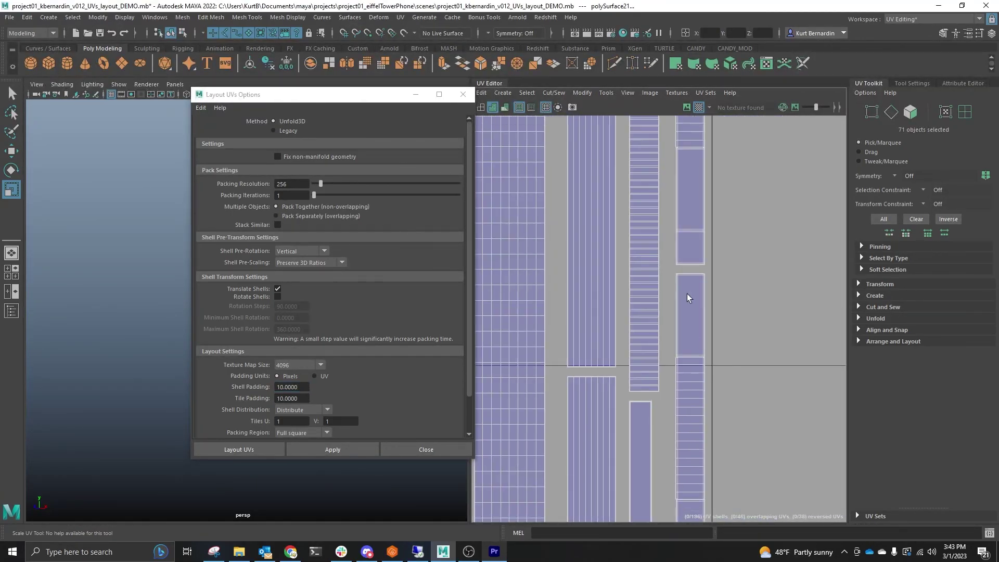
scroll(676, 485, "down", 2)
scroll(692, 417, "up", 3)
scroll(718, 333, "down", 2)
scroll(622, 341, "down", 2)
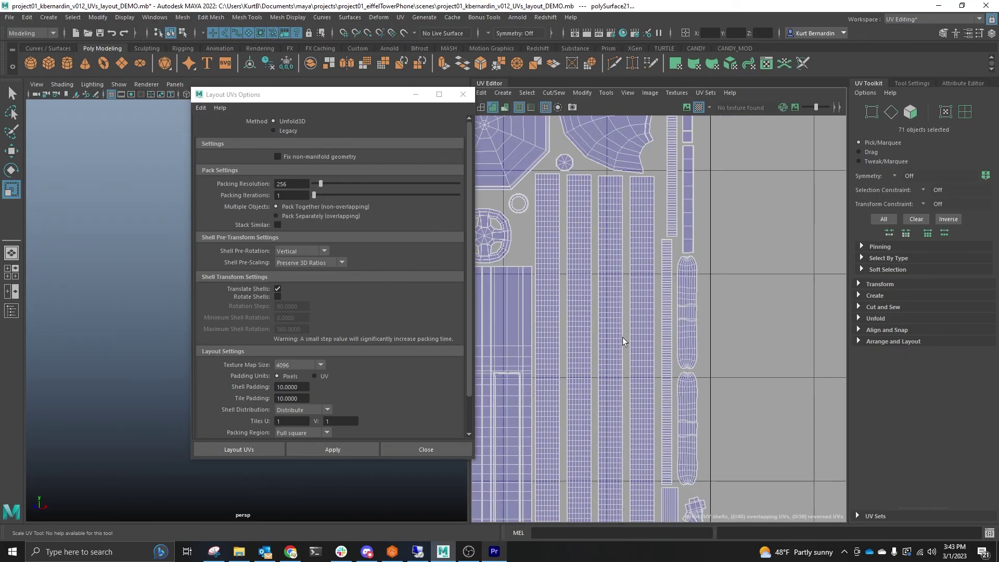